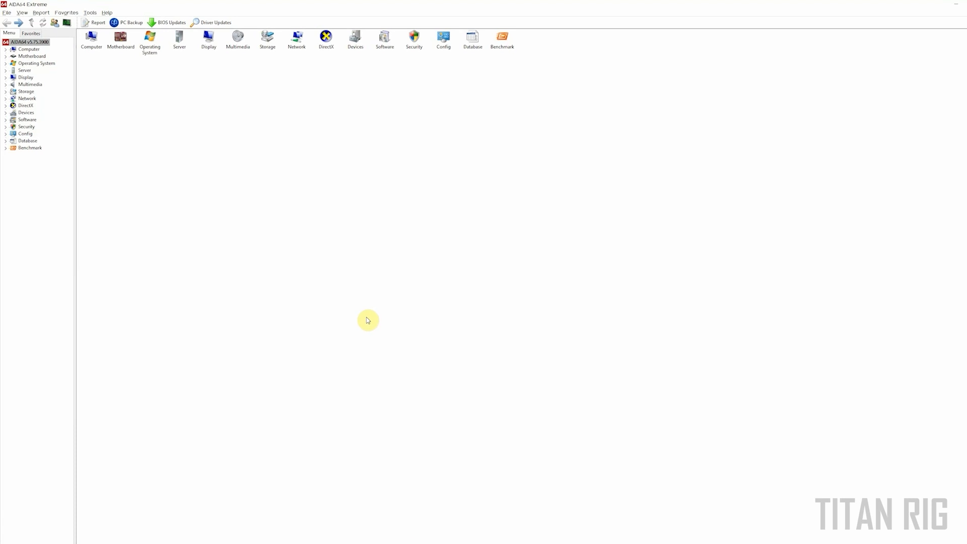
Enable Show SensorPanel in the SensorPanel preferences
left_click(7, 14)
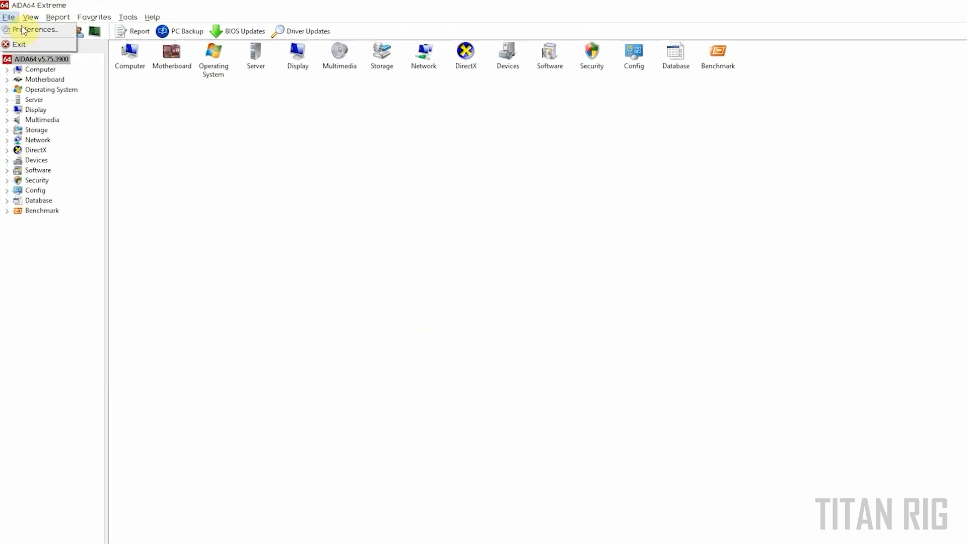
left_click(30, 30)
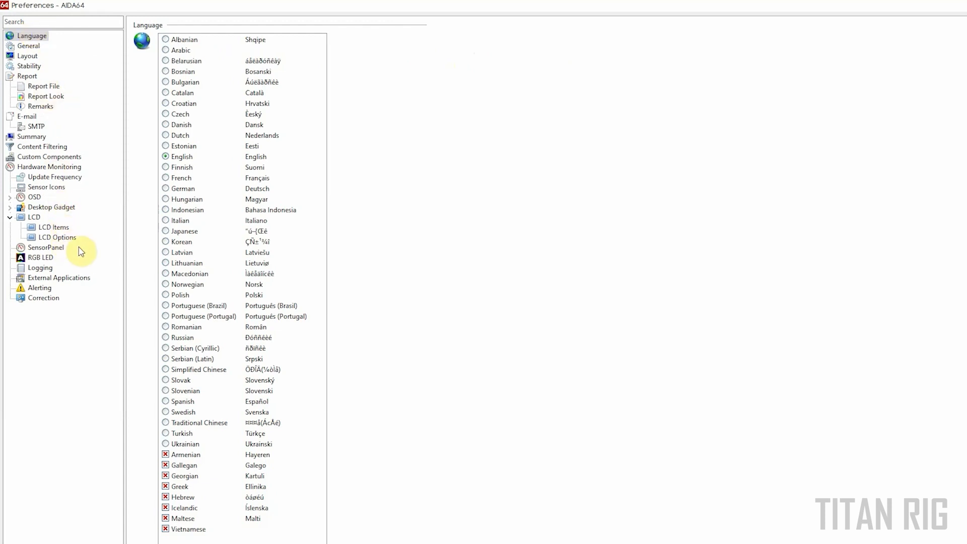
left_click(48, 248)
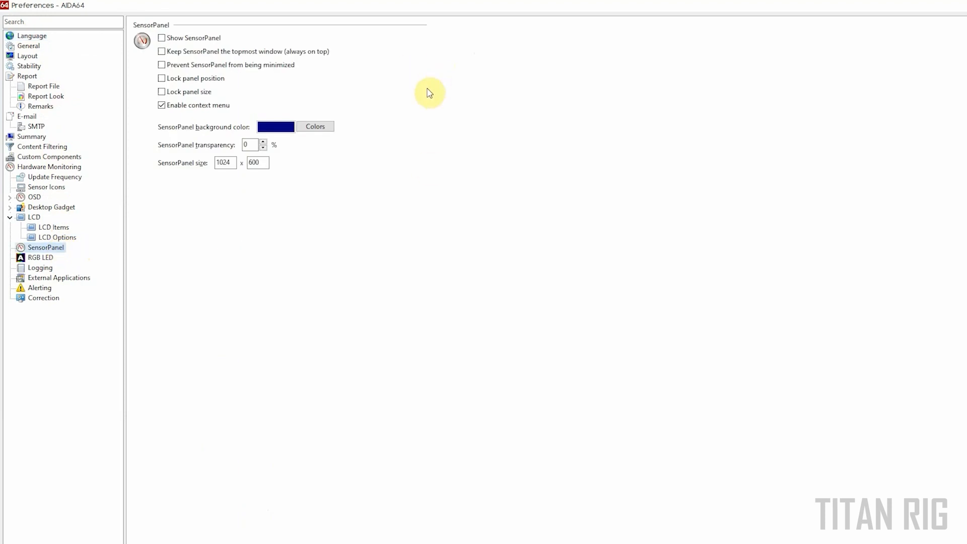
left_click(161, 38)
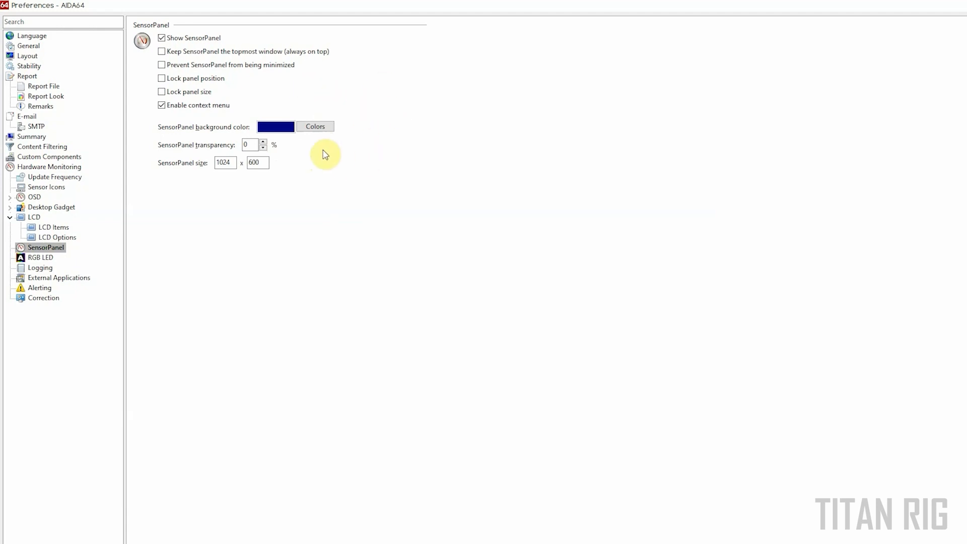
Review the custom color options for the SensorPanel background, accept the dark blue, and apply the preferences
left_click(316, 126)
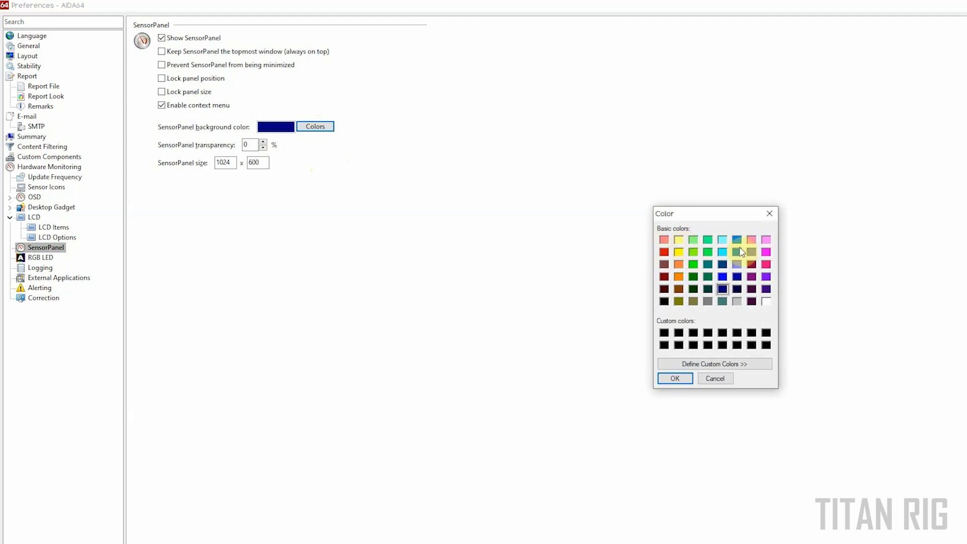
left_click(748, 366)
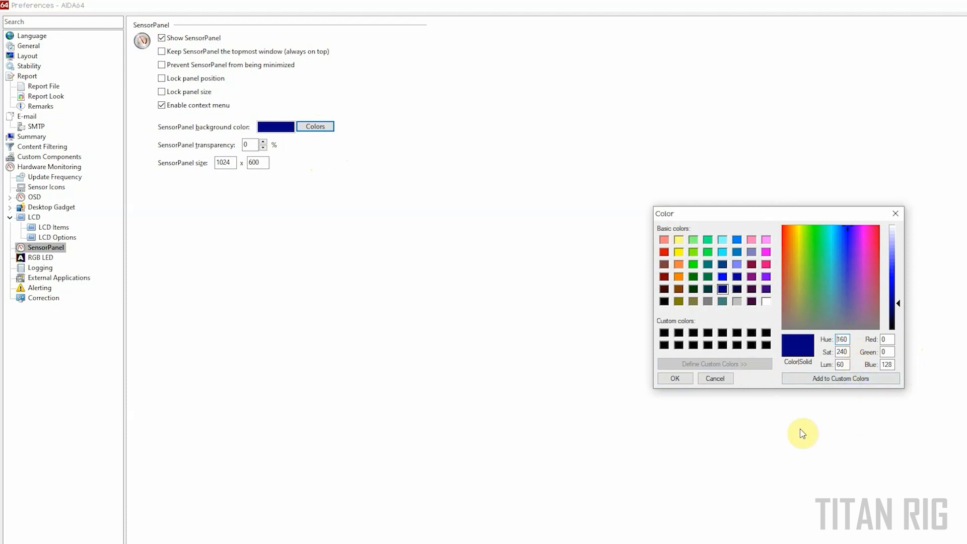
left_click(676, 379)
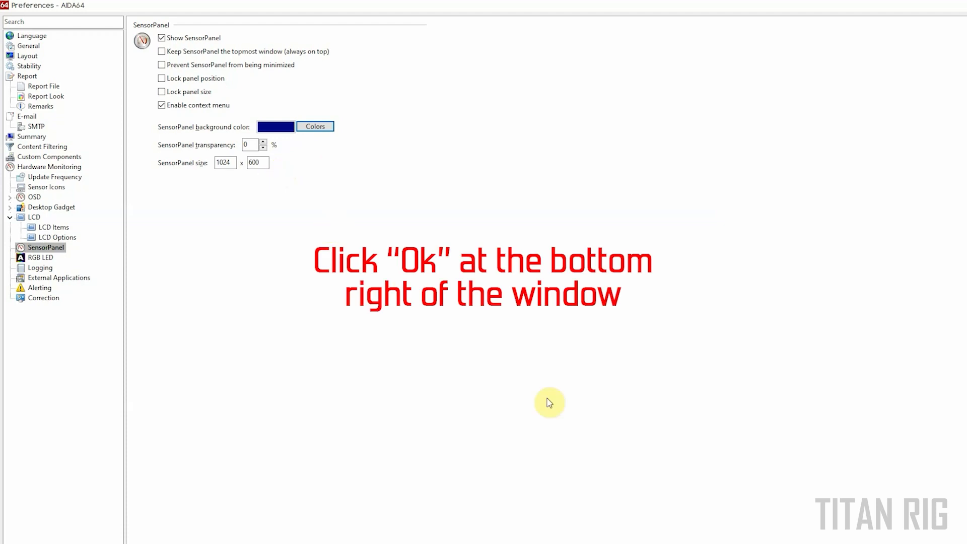
key("Return")
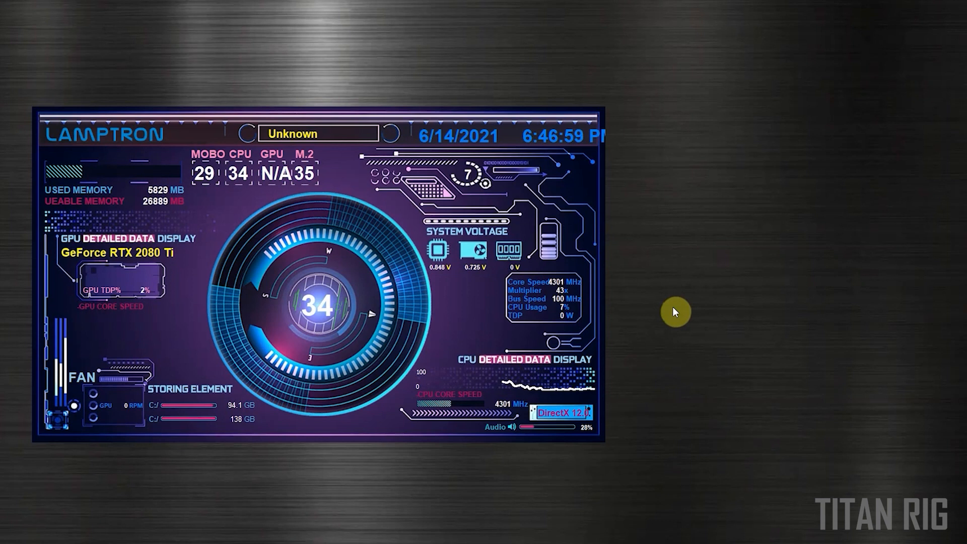
Delete all existing items from the sensor panel using the SensorPanel Manager
right_click(469, 316)
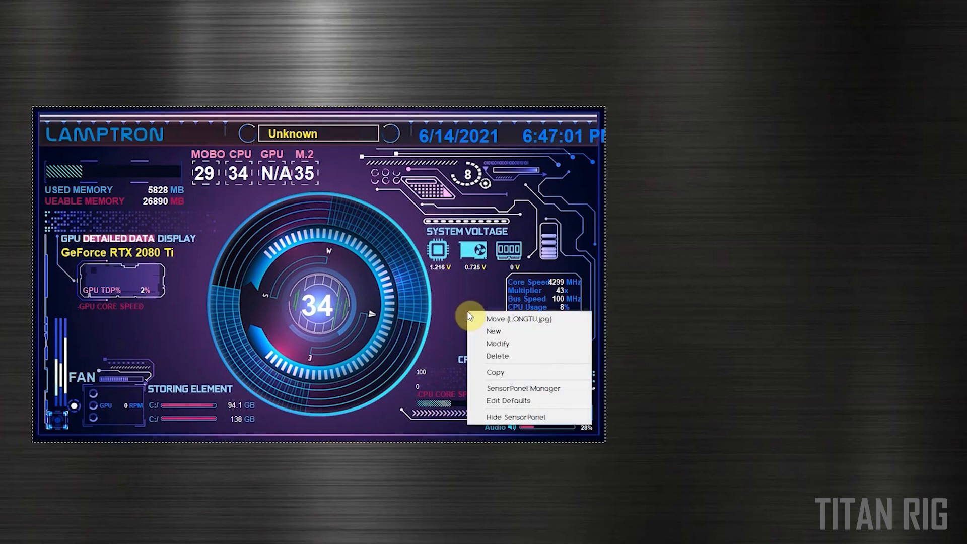
left_click(537, 389)
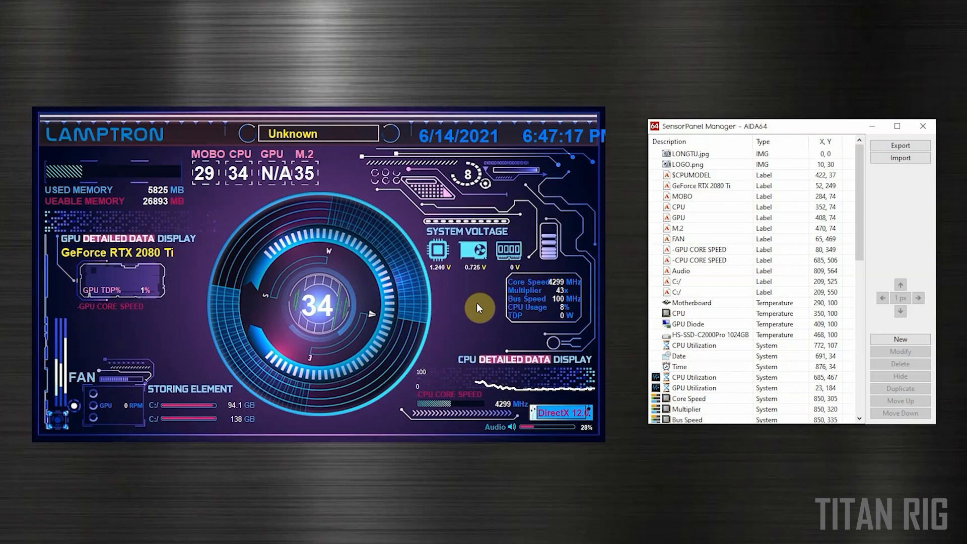
left_click(710, 261)
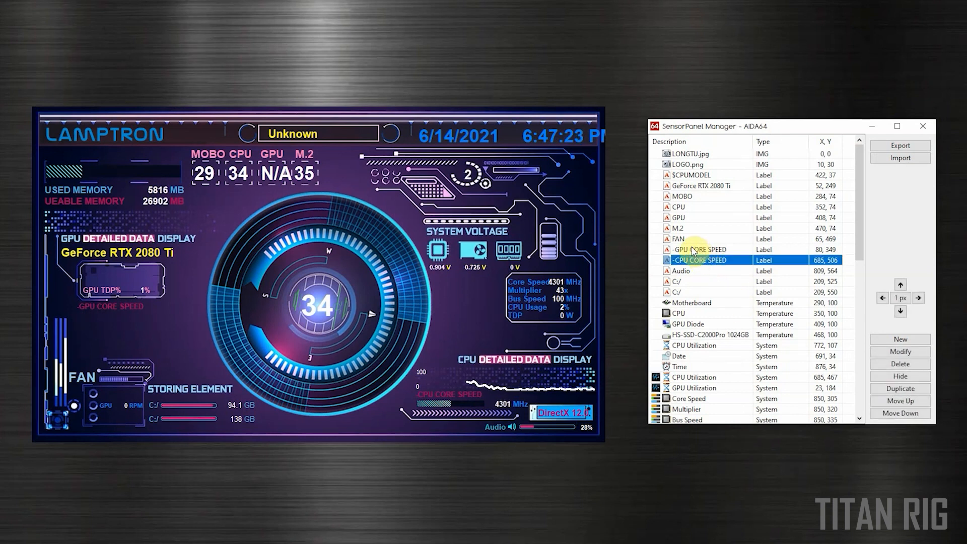
key("ctrl+a")
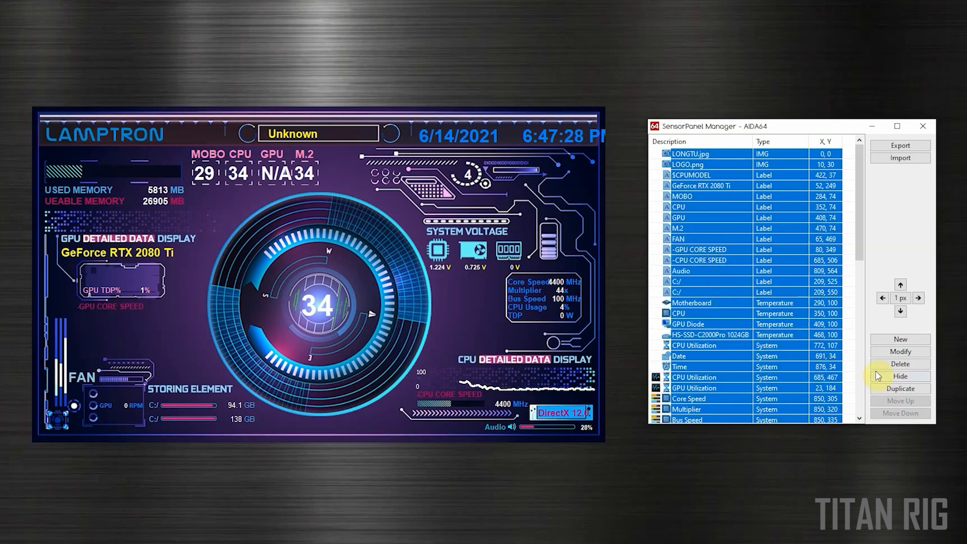
left_click(892, 366)
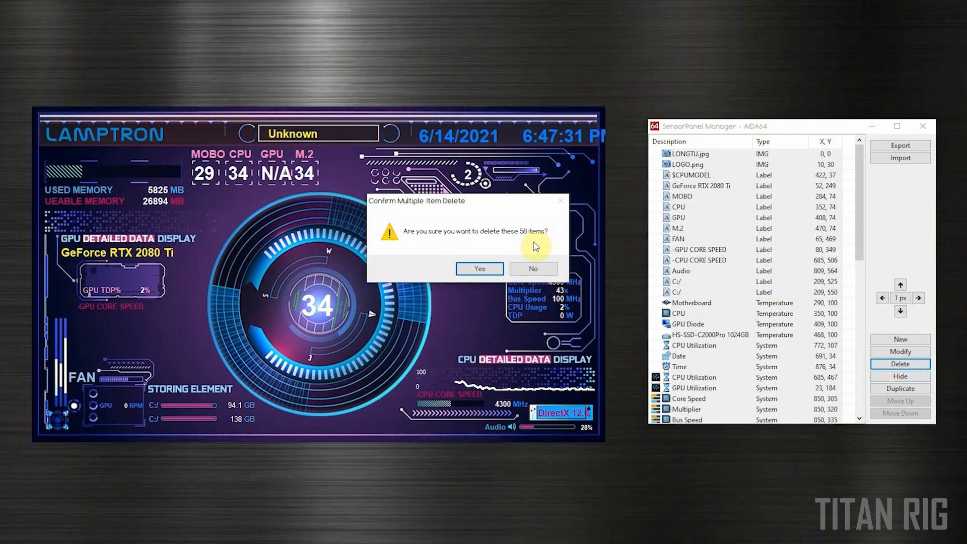
left_click(481, 270)
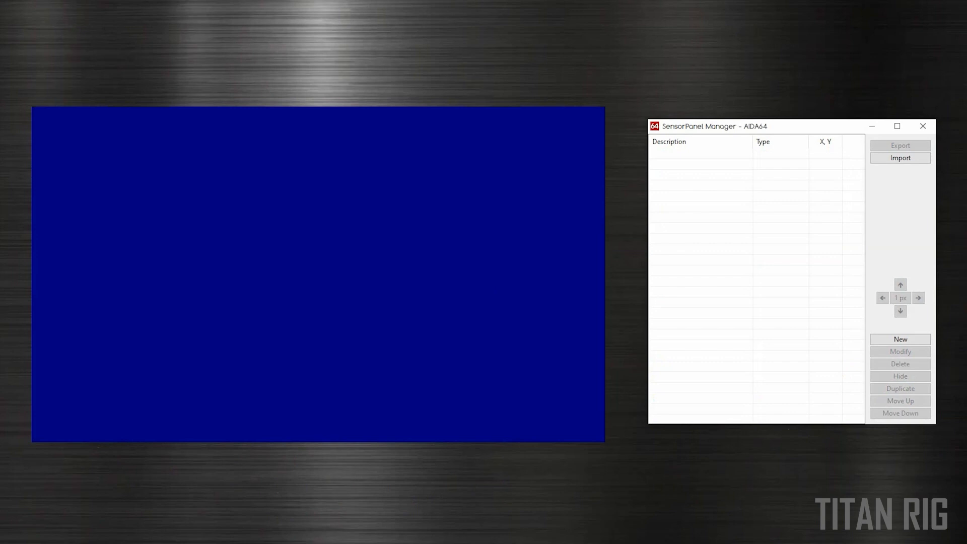
Add the image file Background JPG from the Tutorial folder to the panel as a new Image item at position 0, 0
left_click(897, 341)
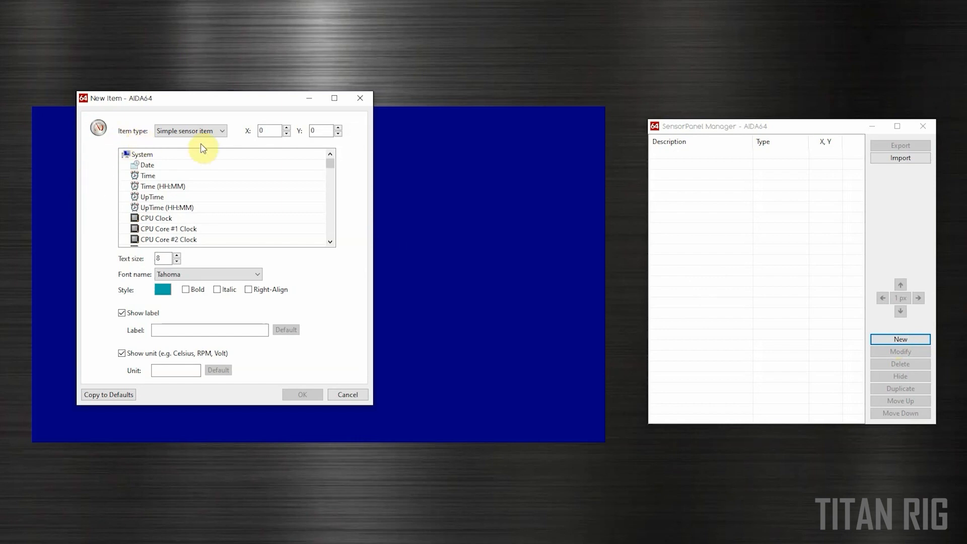
left_click(222, 131)
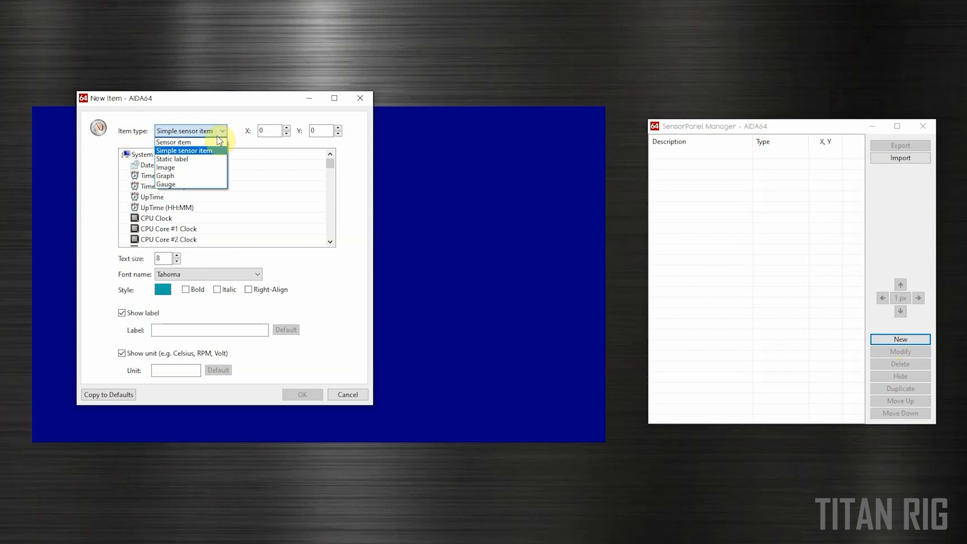
left_click(197, 166)
left_click(197, 165)
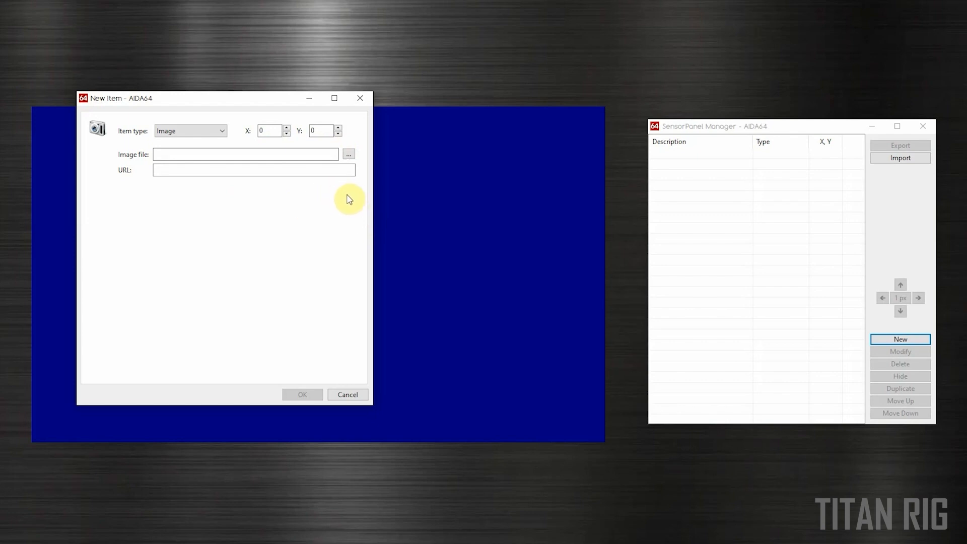
left_click(349, 154)
left_click(396, 94)
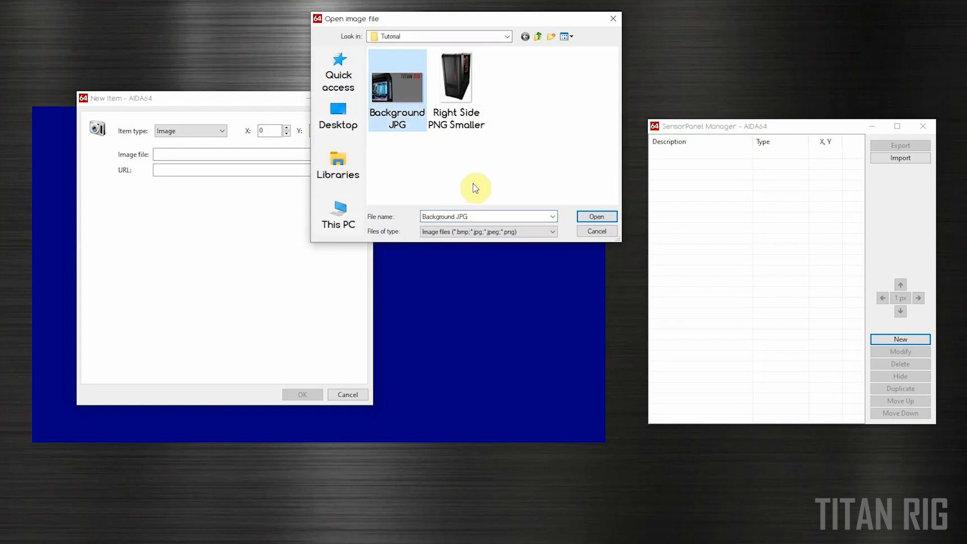
left_click(596, 216)
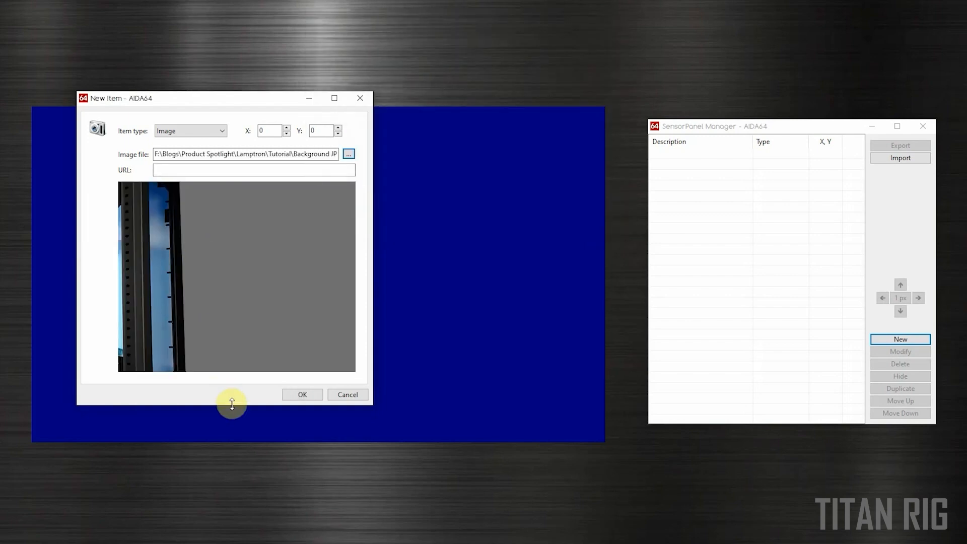
left_click(298, 395)
left_click(464, 310)
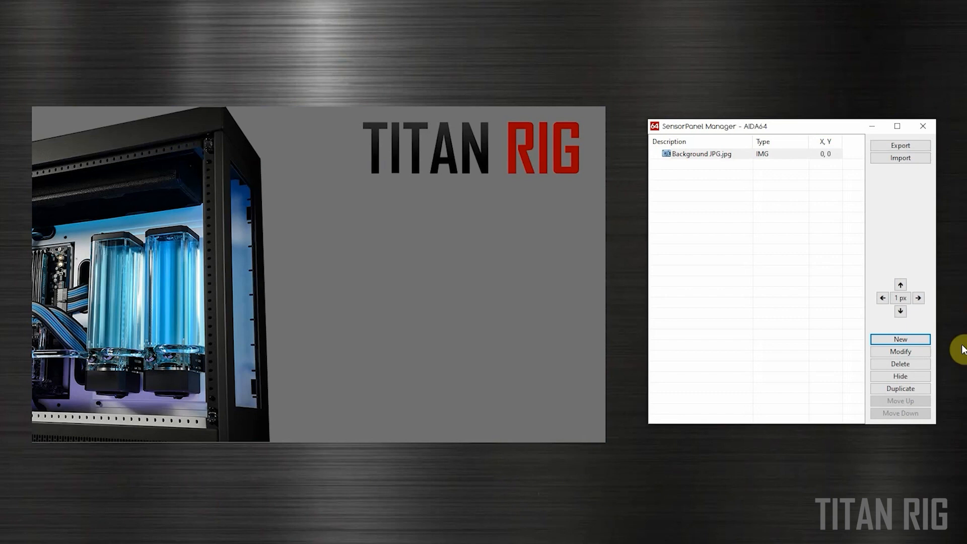
Start another new panel item and set its type to Sensor item
left_click(922, 341)
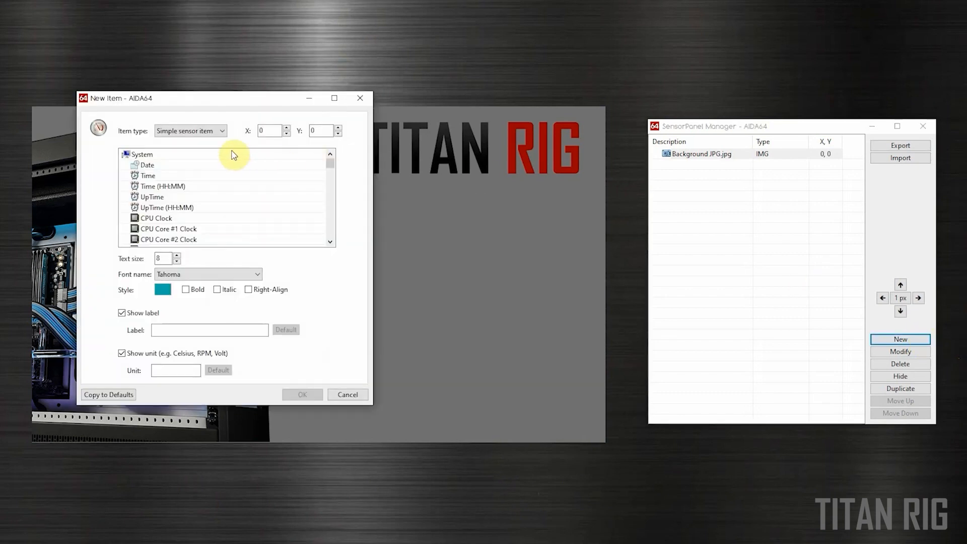
left_click(224, 133)
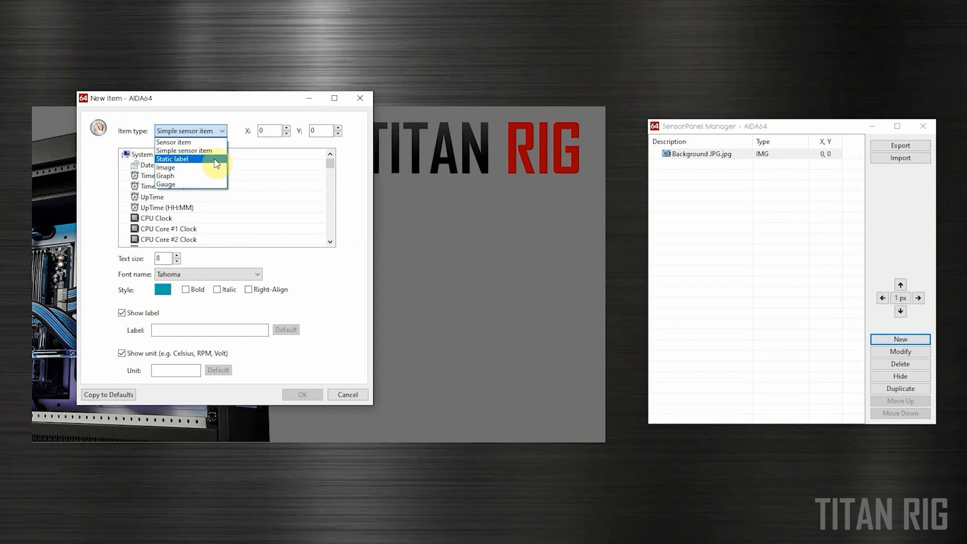
left_click(212, 143)
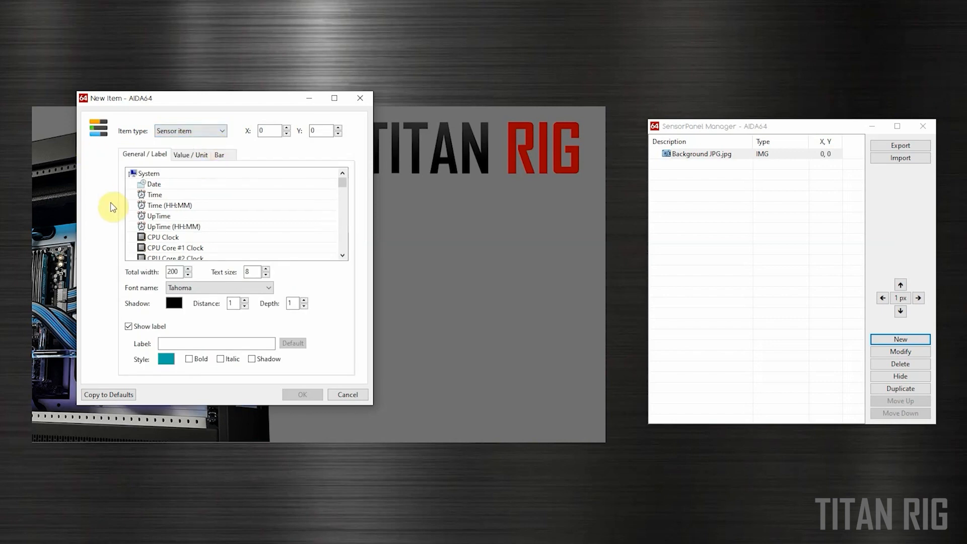
Look through the available sensors, including the Temperatures, Cooling Fans, Voltage Values and Power Values groups
scroll(248, 206, "down", 3)
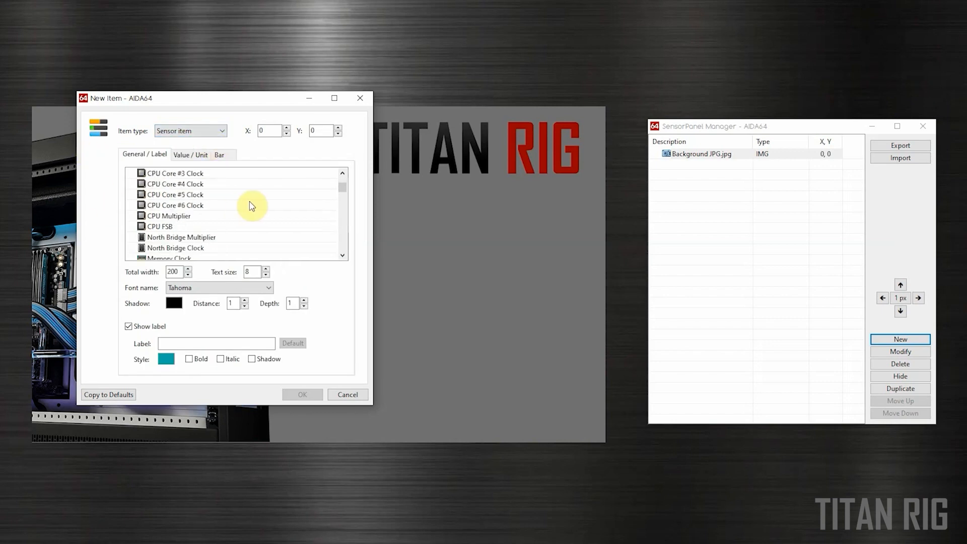
scroll(252, 206, "down", 8)
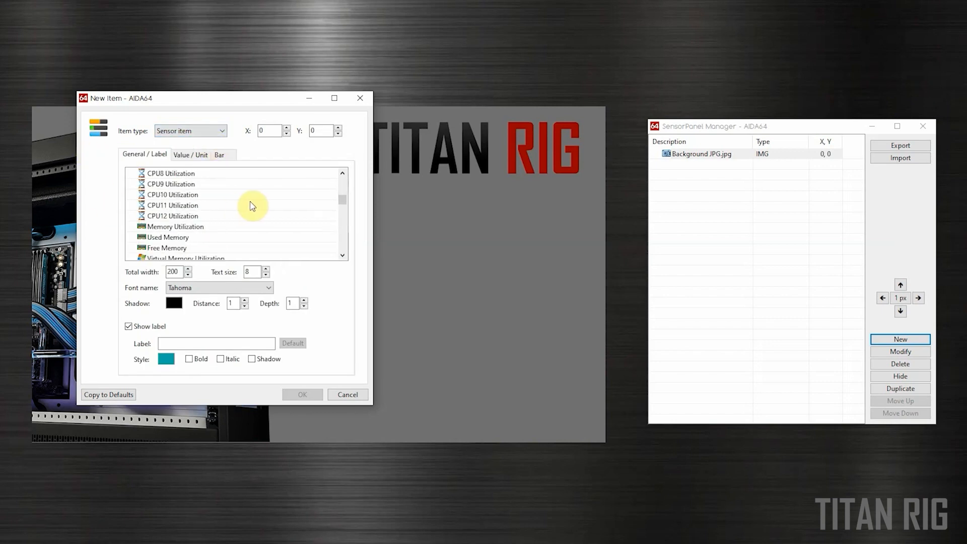
scroll(252, 206, "down", 12)
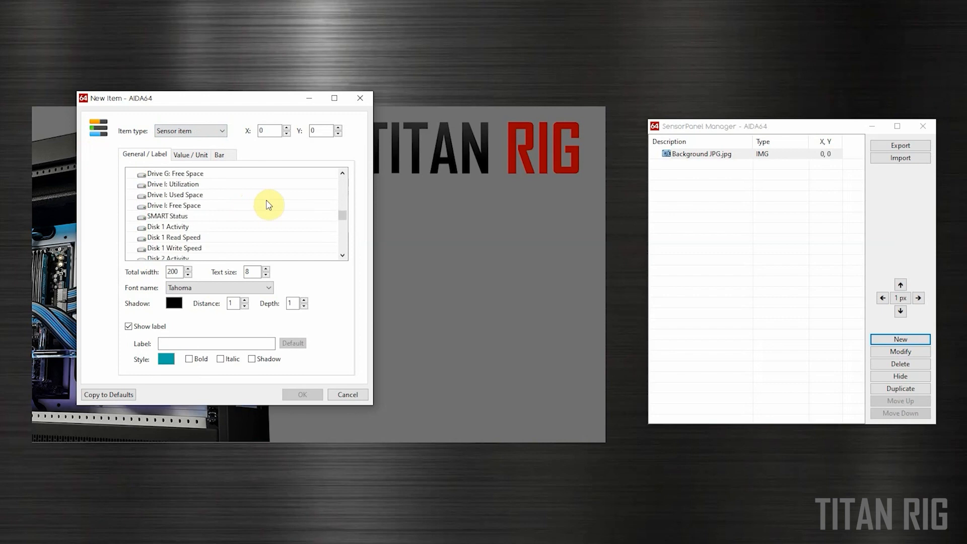
scroll(268, 205, "down", 12)
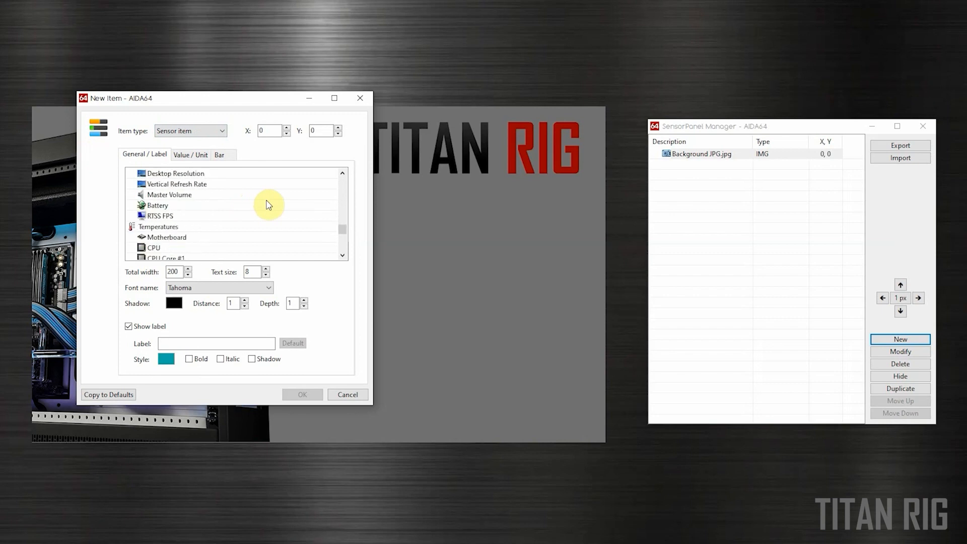
scroll(269, 205, "down", 1)
left_click(201, 195)
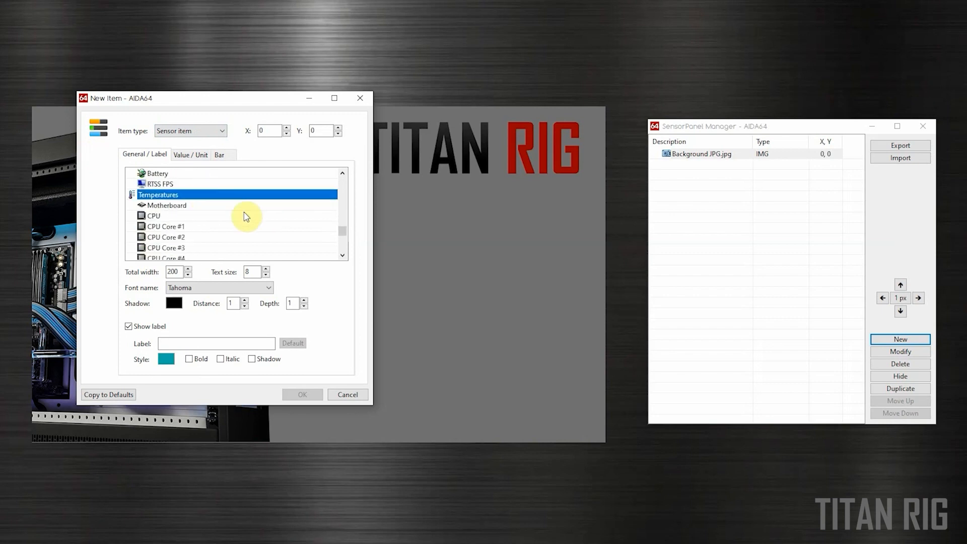
scroll(246, 217, "down", 4)
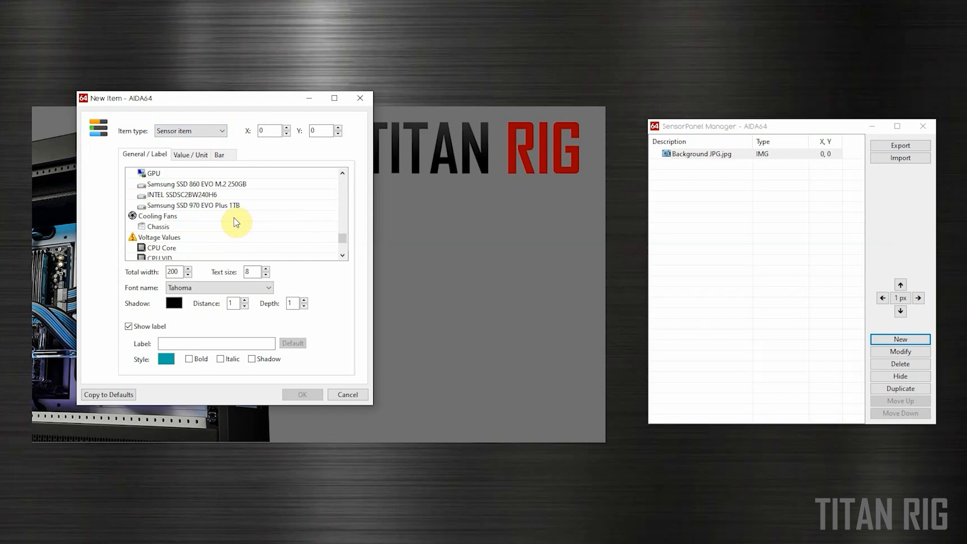
left_click(234, 217)
left_click(292, 239)
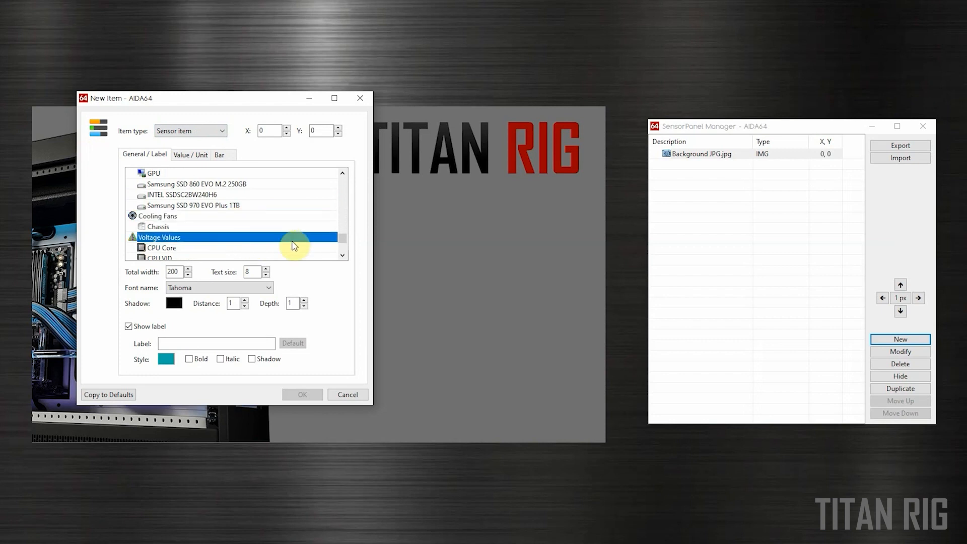
scroll(294, 246, "down", 3)
left_click(228, 242)
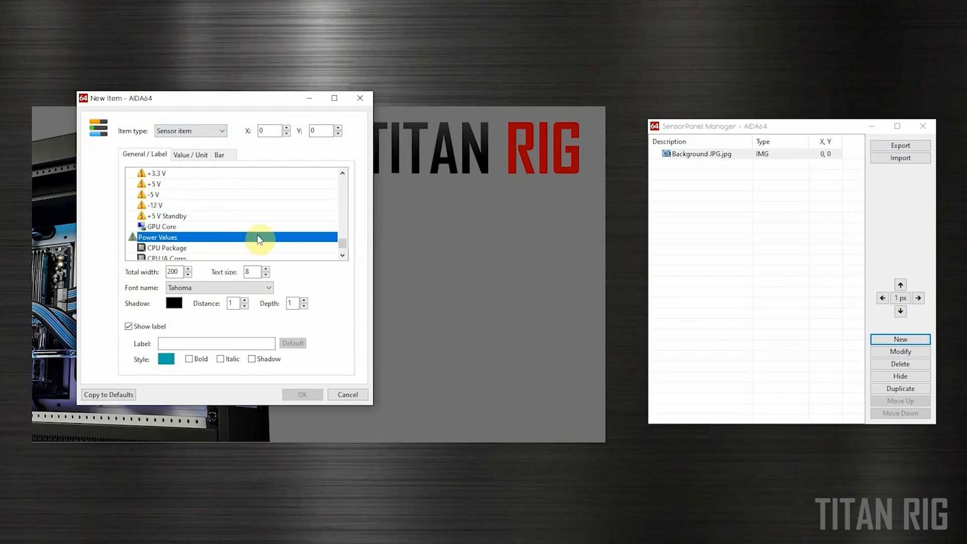
scroll(262, 237, "up", 8)
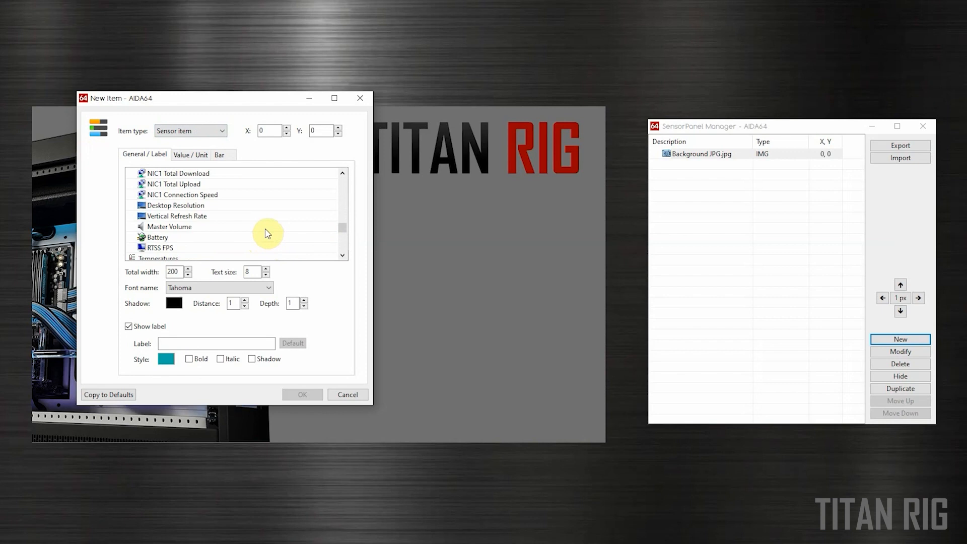
Choose CPU under Temperatures as the sensor for the new item
scroll(267, 233, "down", 2)
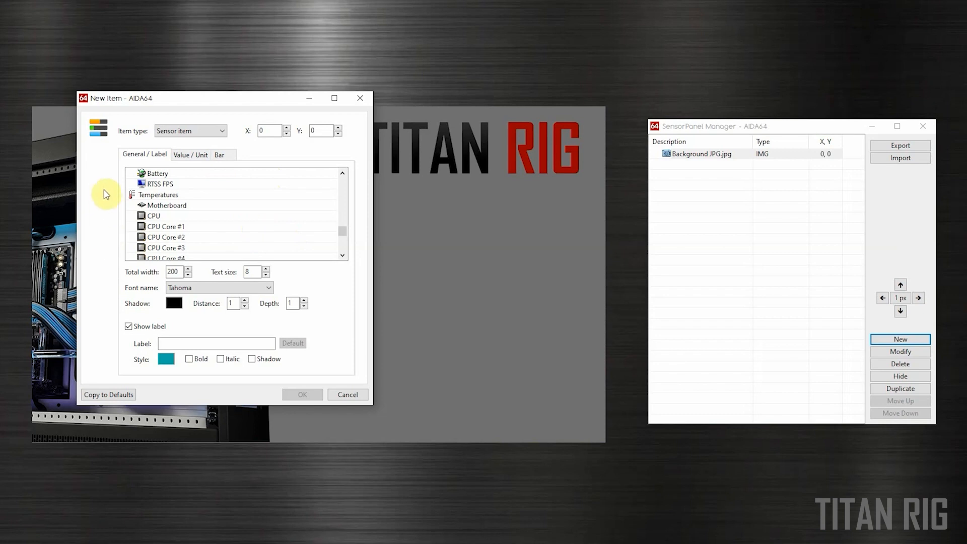
left_click(230, 195)
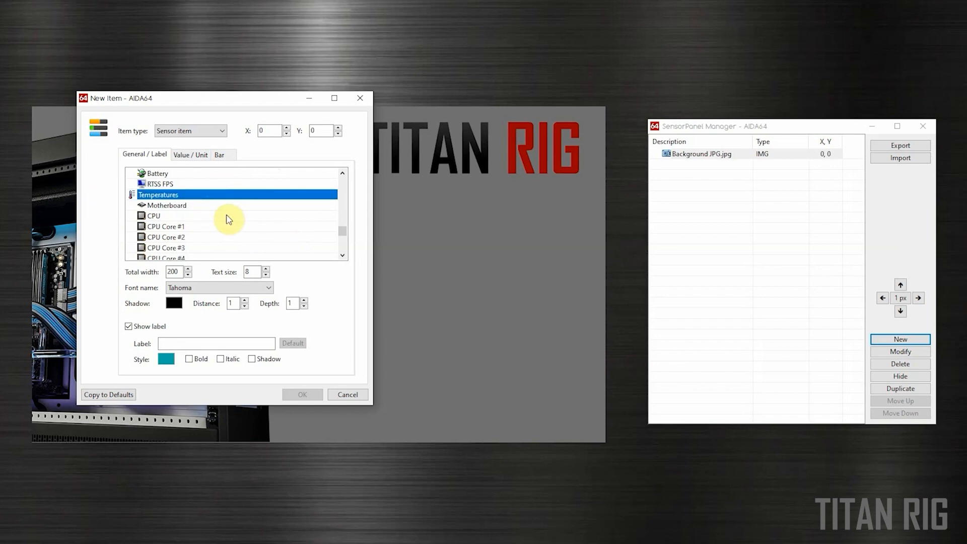
left_click(231, 220)
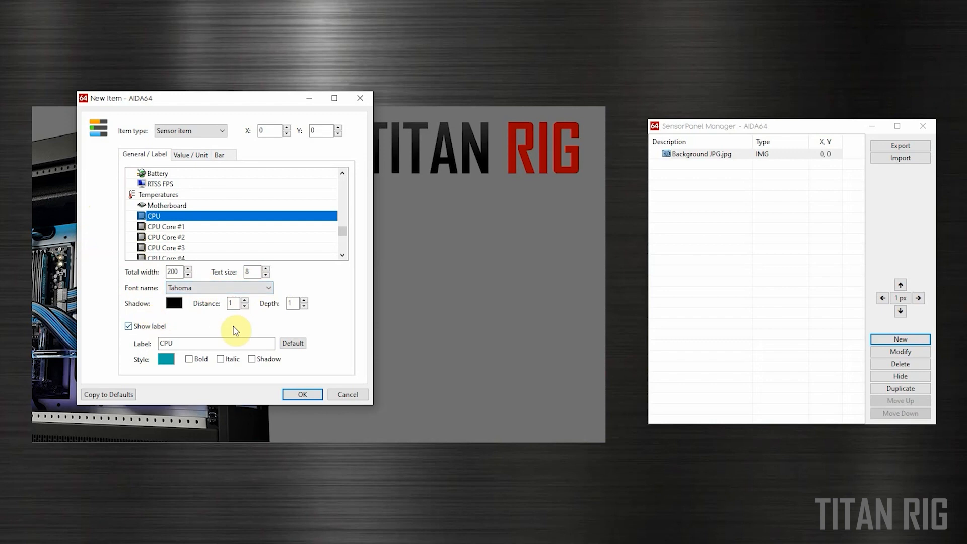
Label the new CPU sensor item CPU temperature and check its value and unit display settings
left_click(203, 344)
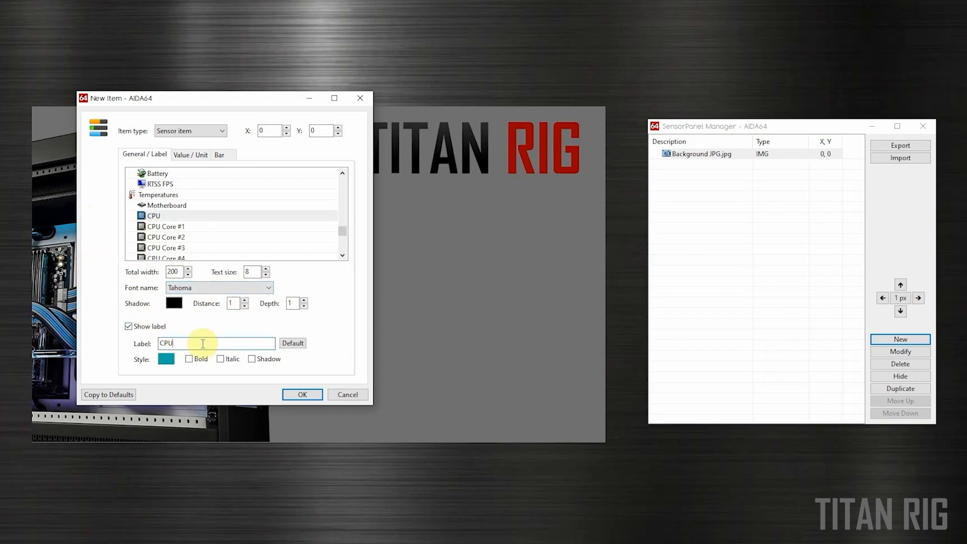
type("temperature")
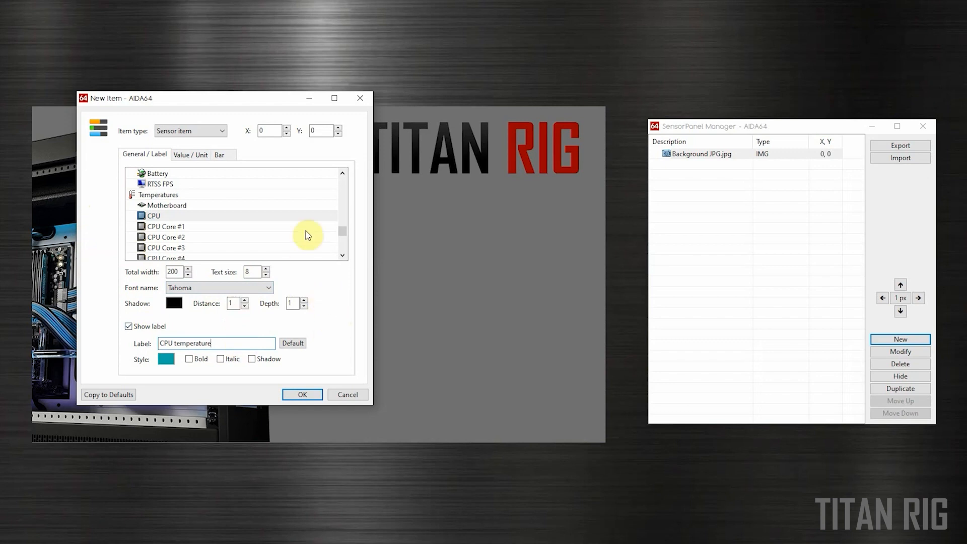
left_click(194, 160)
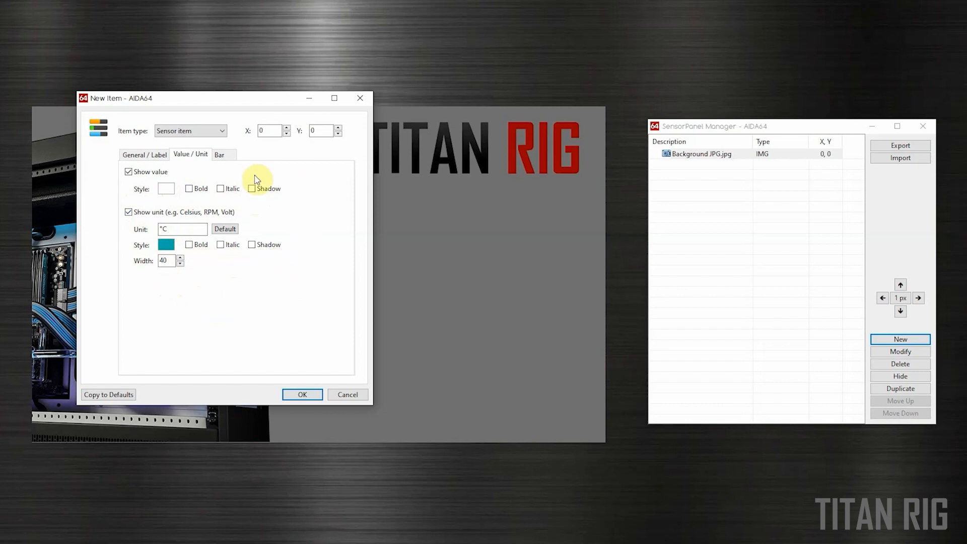
Enable the bar for the CPU temperature item and set its minimum to 10 and maximum to 100
left_click(222, 155)
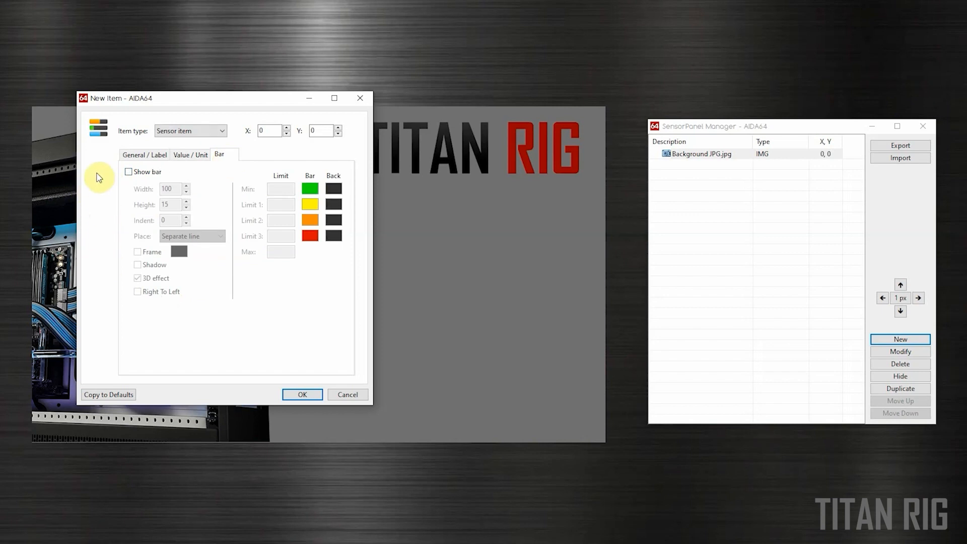
left_click(128, 172)
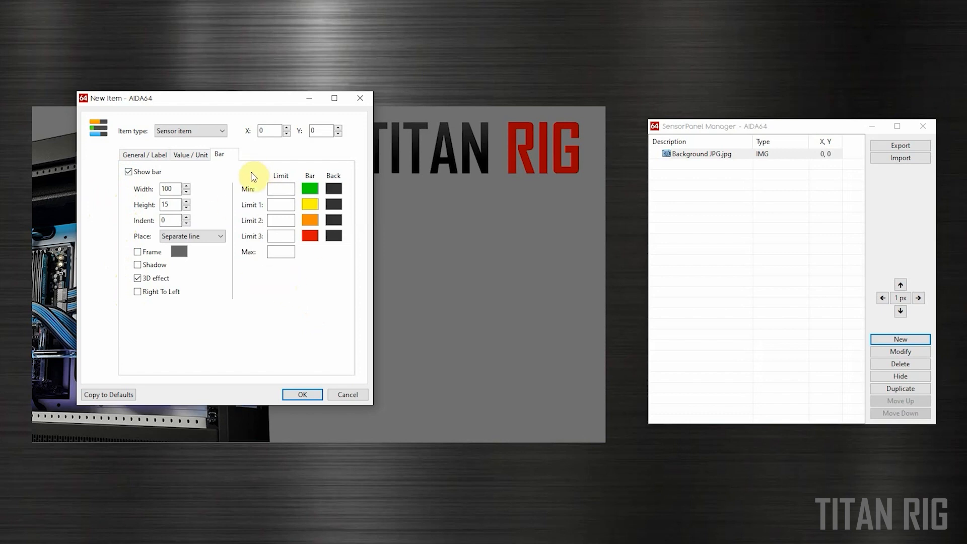
left_click(283, 189)
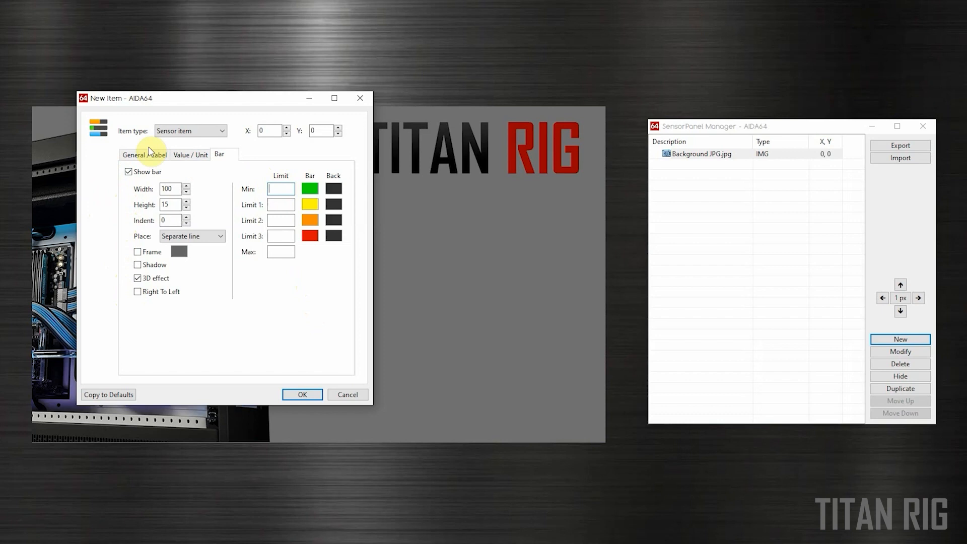
type("10")
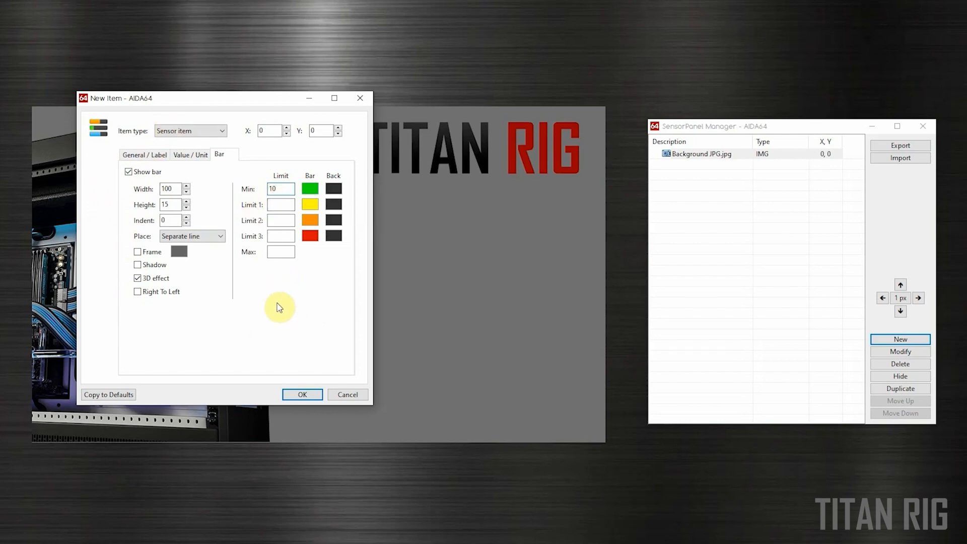
left_click(276, 252)
type("100")
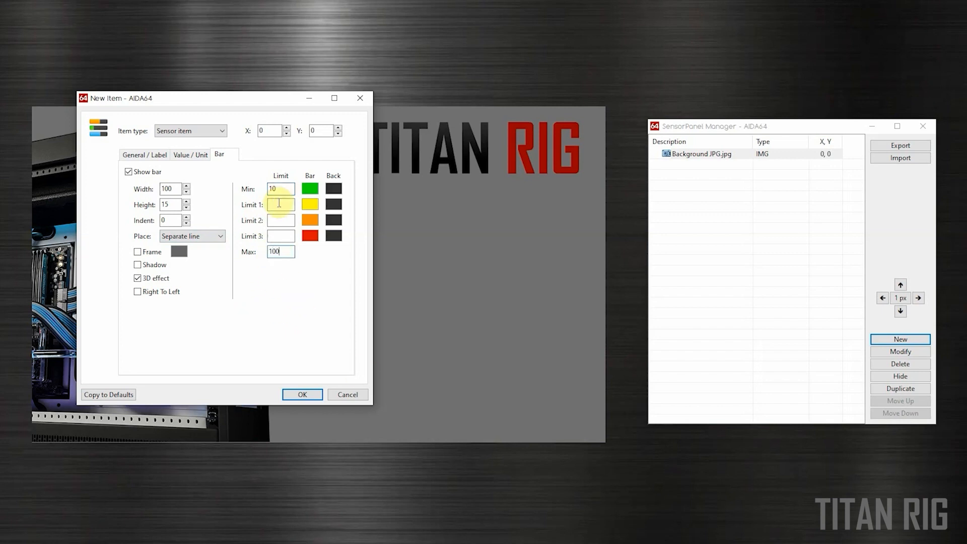
Set the bar's Limit 1 to 30, Limit 2 to 60 and Limit 3 to 90, and add the item to the panel
left_click(280, 203)
type("30")
key("Tab")
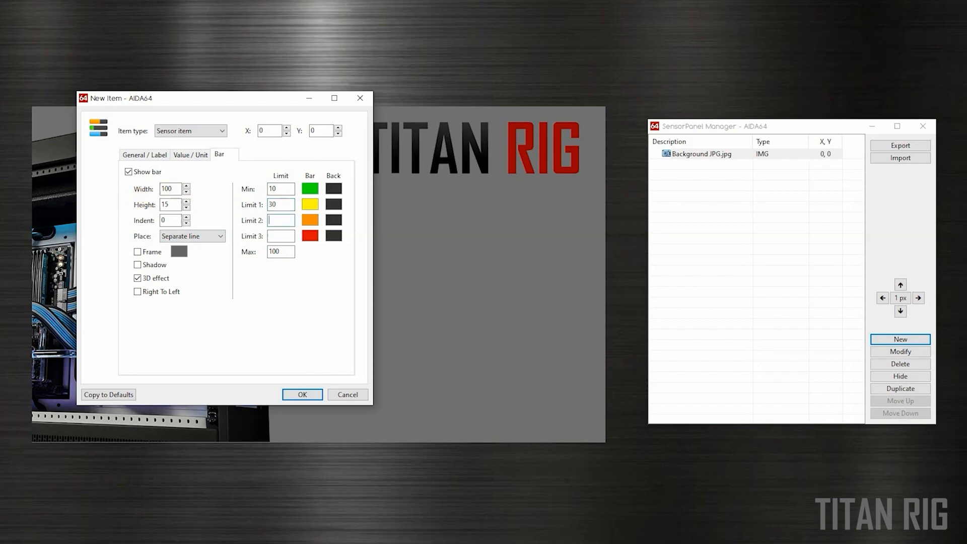
type("60")
key("Tab")
type("90")
left_click(302, 395)
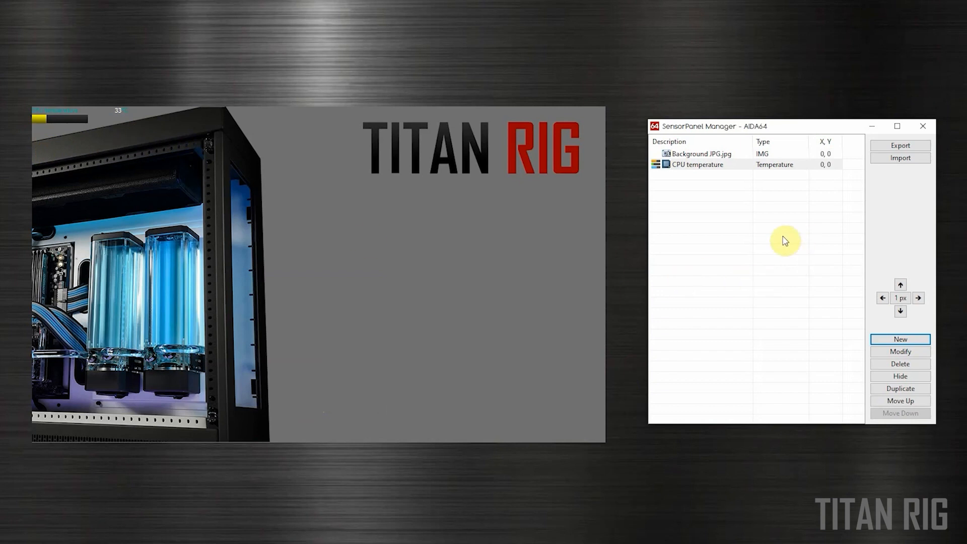
Modify the CPU temperature item and set its text size to 20
left_click(744, 170)
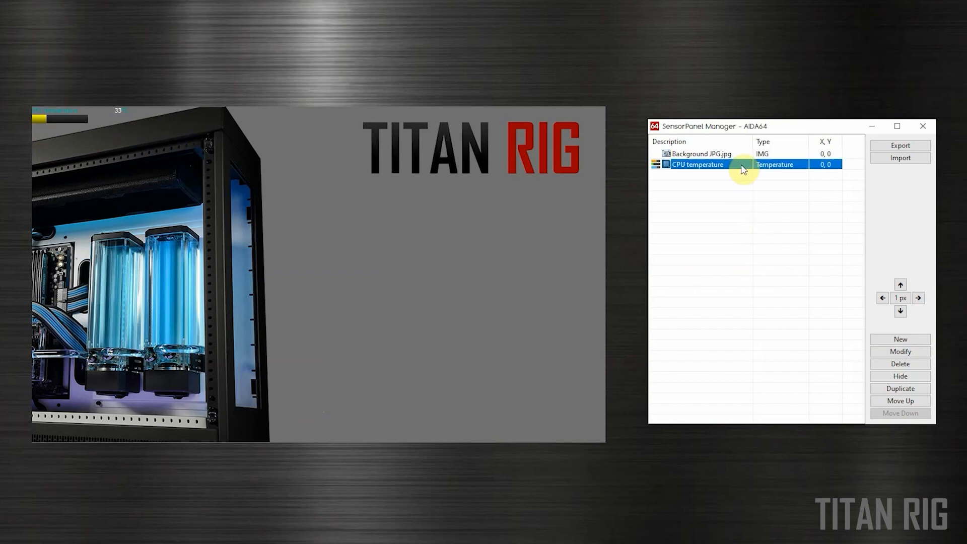
left_click(880, 355)
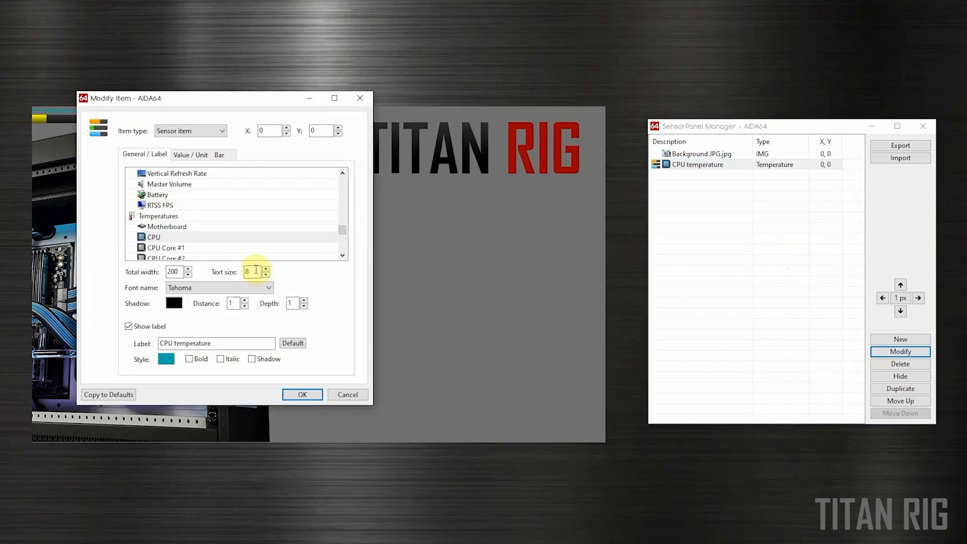
left_click_drag(256, 272, 239, 271)
type("20")
Set the CPU temperature bar's width to 200 and height to 50, and apply the changes
left_click(221, 155)
left_click_drag(177, 189, 143, 186)
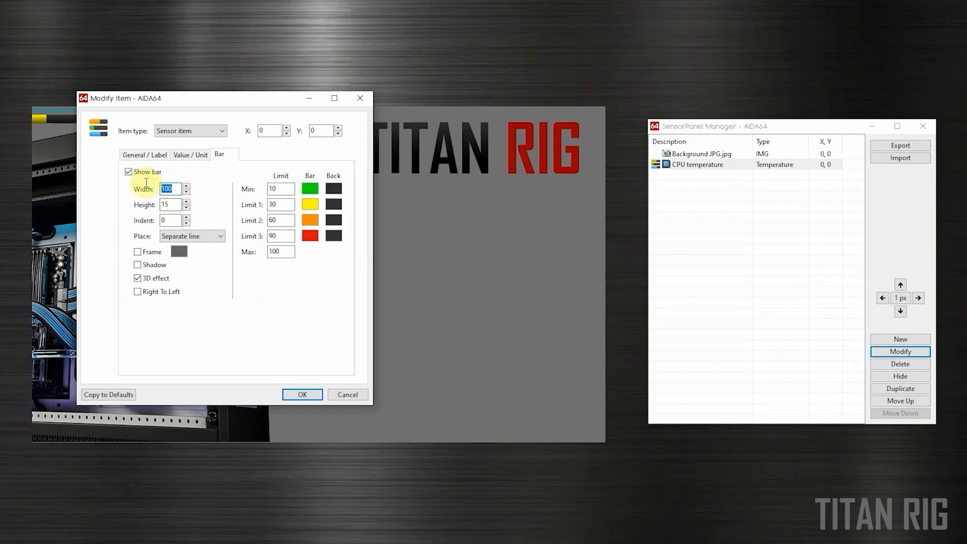
type("200")
key("Tab")
type("50")
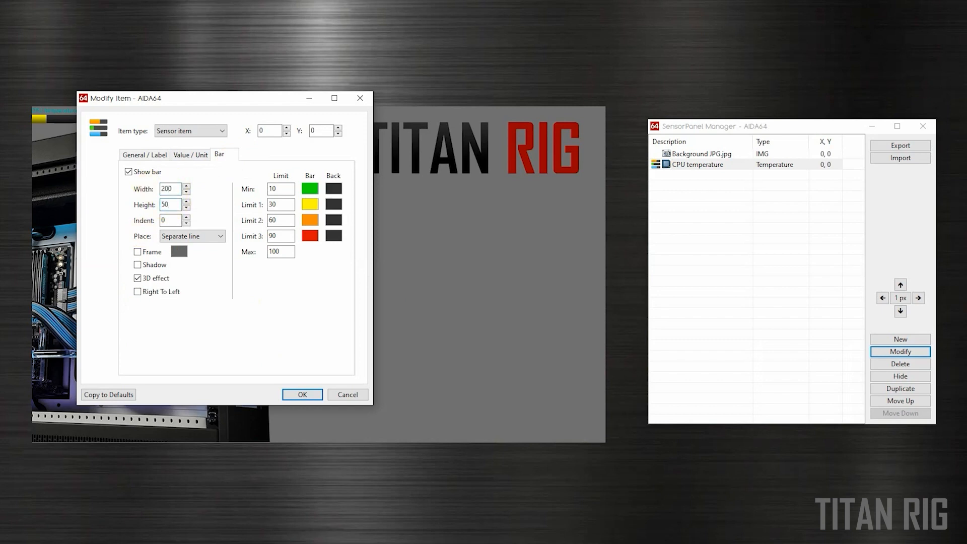
left_click(299, 396)
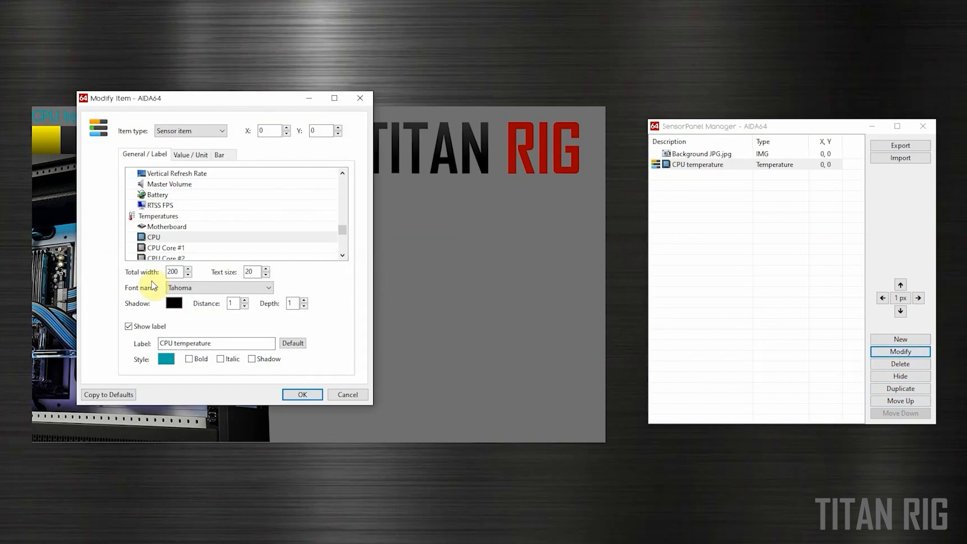
Set the CPU temperature item's total width to 300 and apply it
left_click_drag(181, 271, 150, 266)
type("300")
left_click(296, 395)
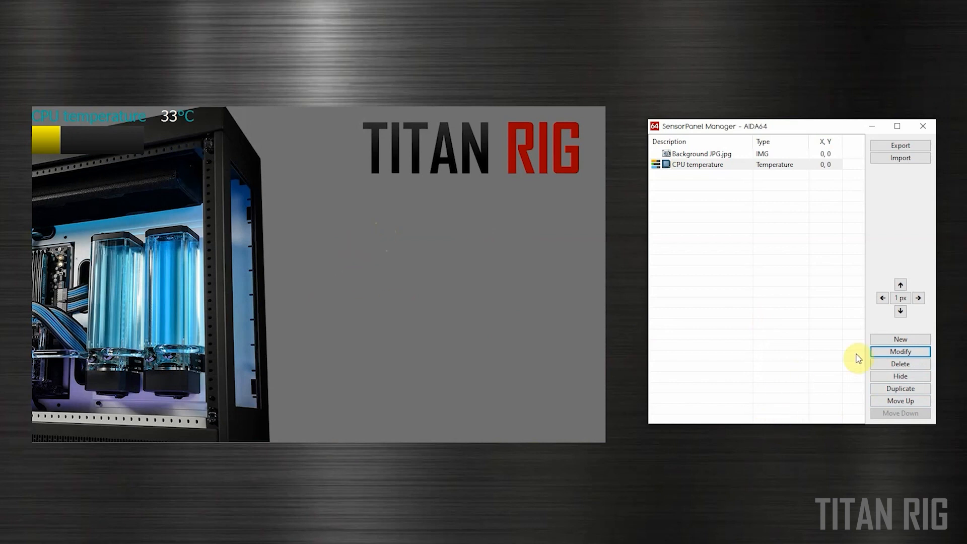
Reopen the CPU temperature item's settings, set the bar height to 30 and apply it
left_click(426, 248)
double_click(424, 243)
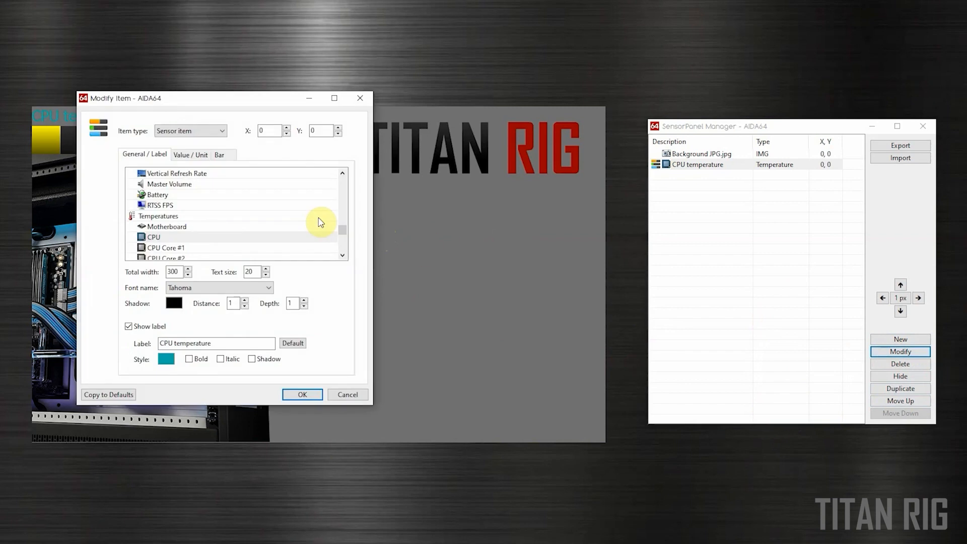
left_click(219, 154)
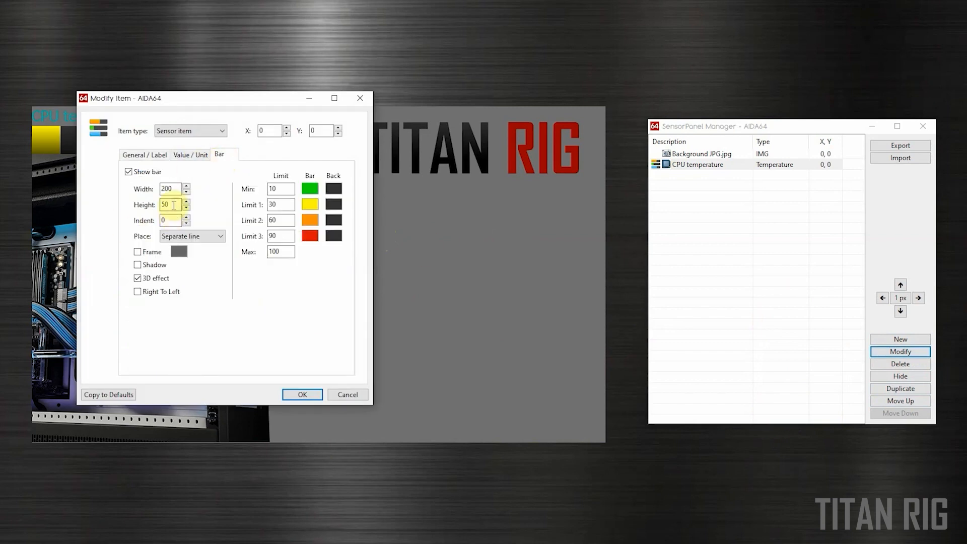
key("shift+Tab")
type("30")
left_click(301, 396)
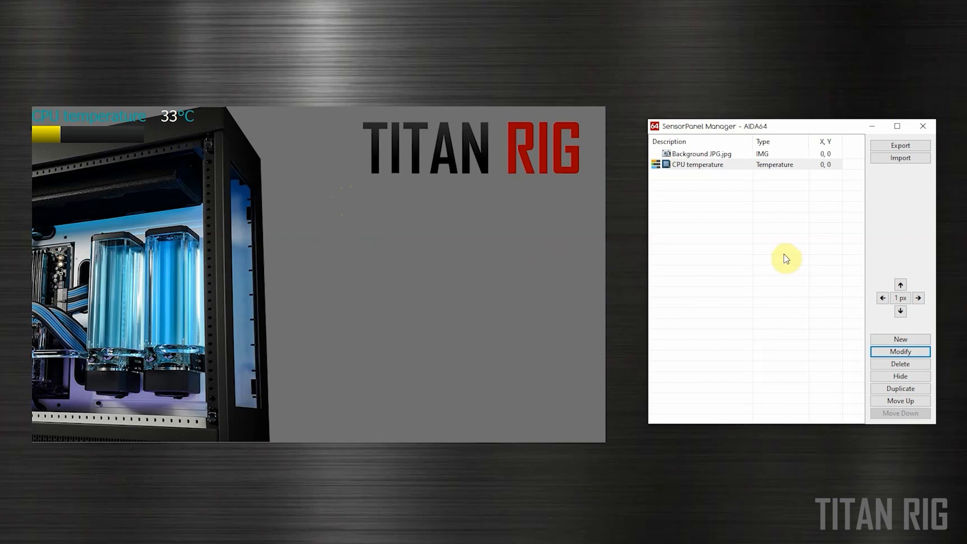
Set the move increment to 20 px and shift the CPU temperature item right to X 440
left_click(737, 165)
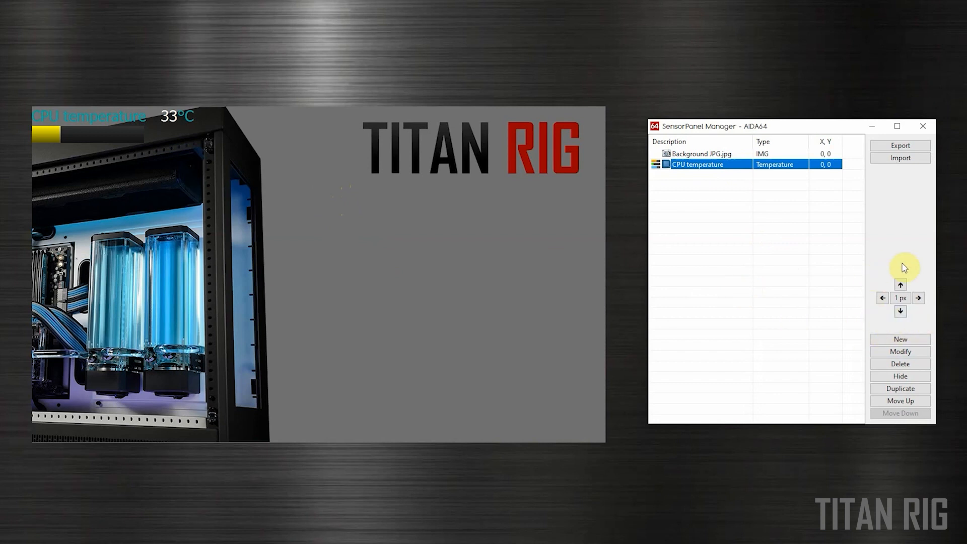
left_click(902, 298)
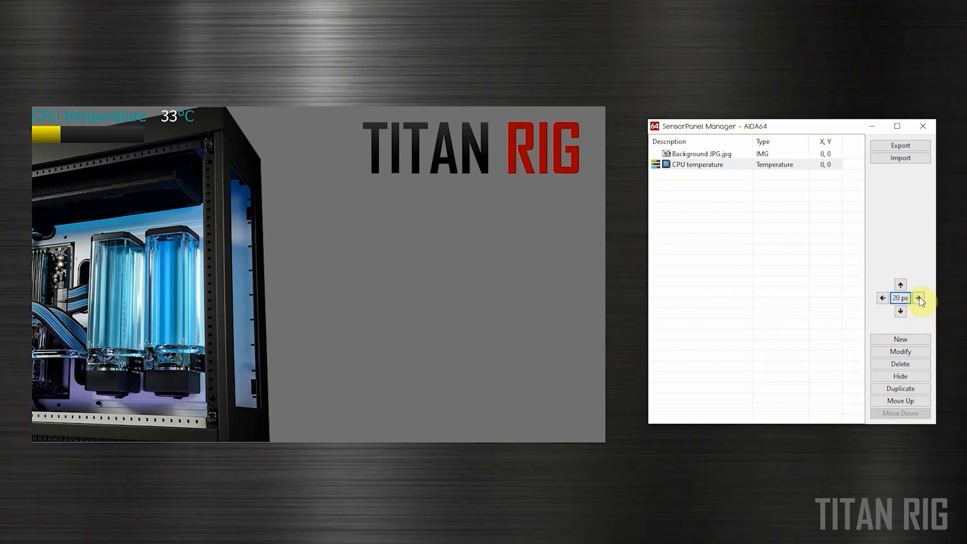
left_click(919, 299)
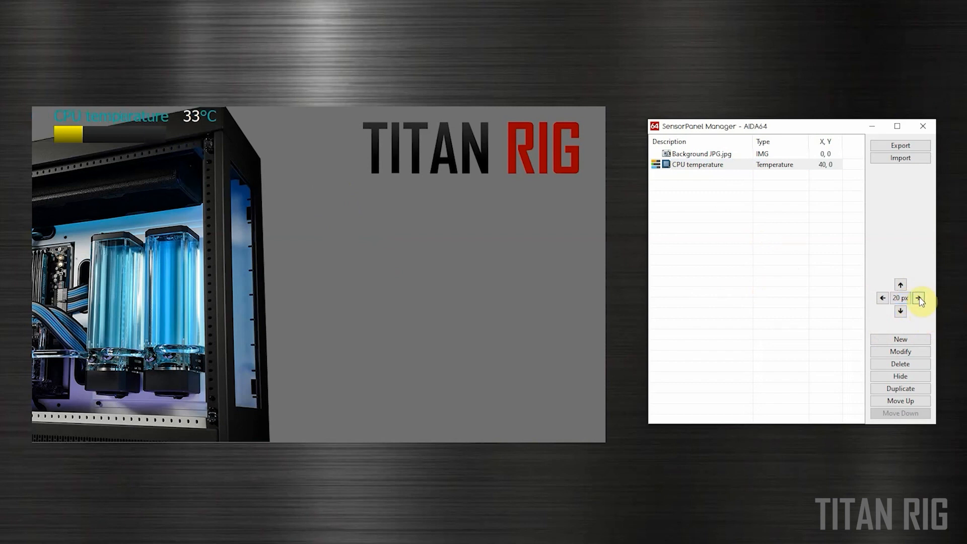
left_click(919, 298)
left_click(919, 299)
left_click(919, 299)
left_click(919, 299)
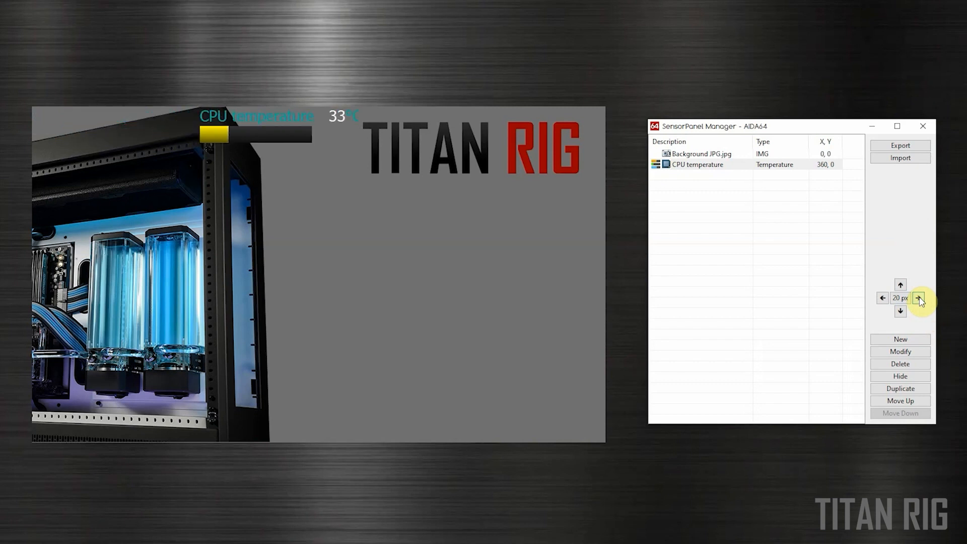
left_click(919, 299)
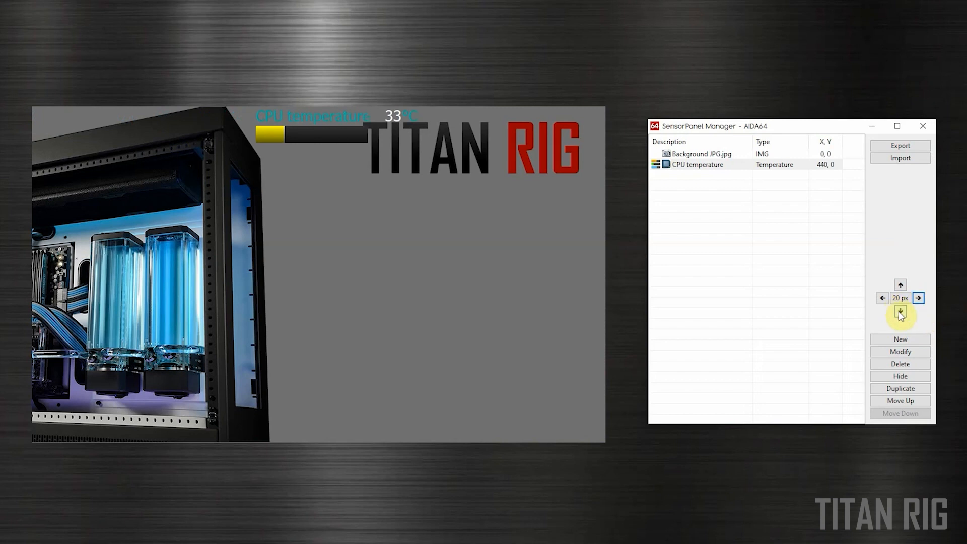
Move the CPU temperature item down into the empty gray area, placing it at position 460, 200
left_click(901, 311)
left_click(901, 311)
left_click(901, 311)
left_click(901, 311)
left_click(901, 312)
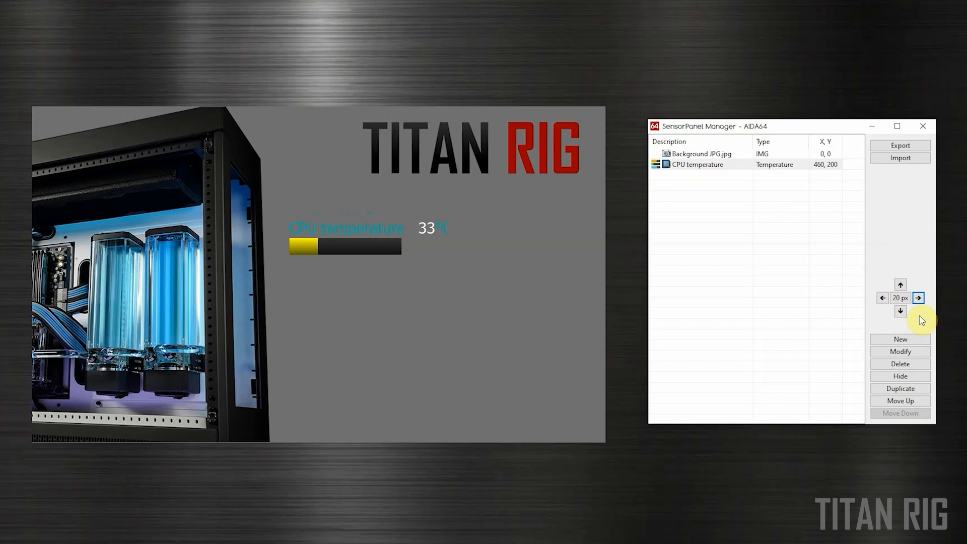
Start another new panel item of type Gauge and choose CPU Utilization as its sensor
left_click(897, 343)
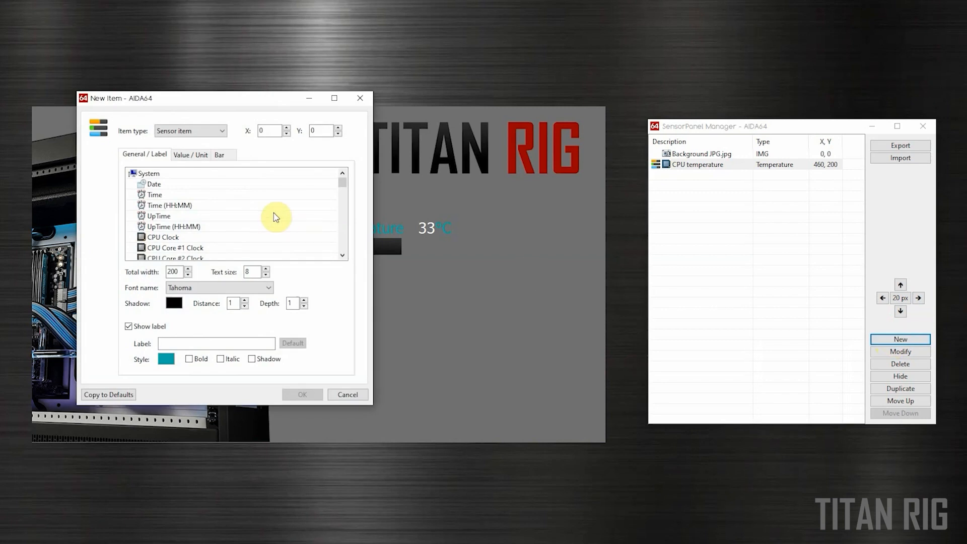
left_click(222, 131)
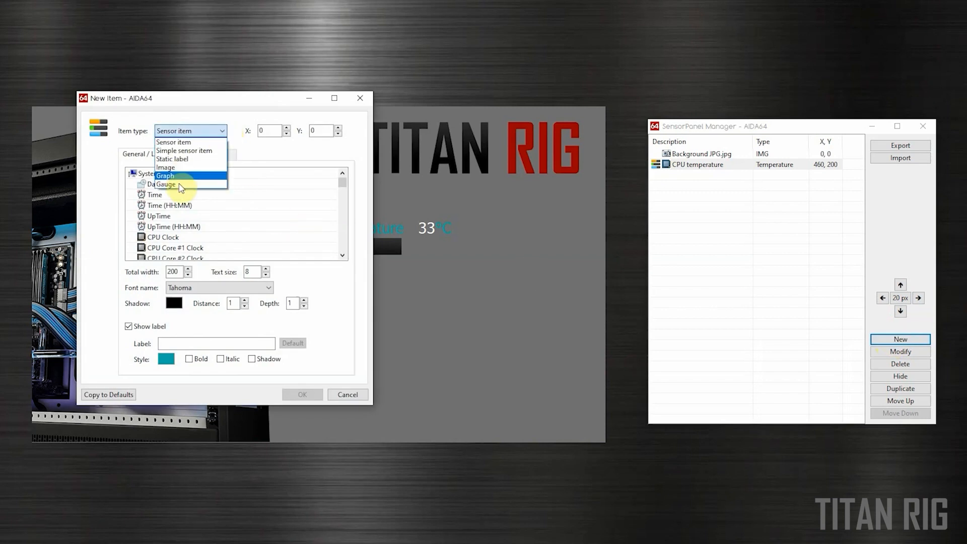
left_click(181, 189)
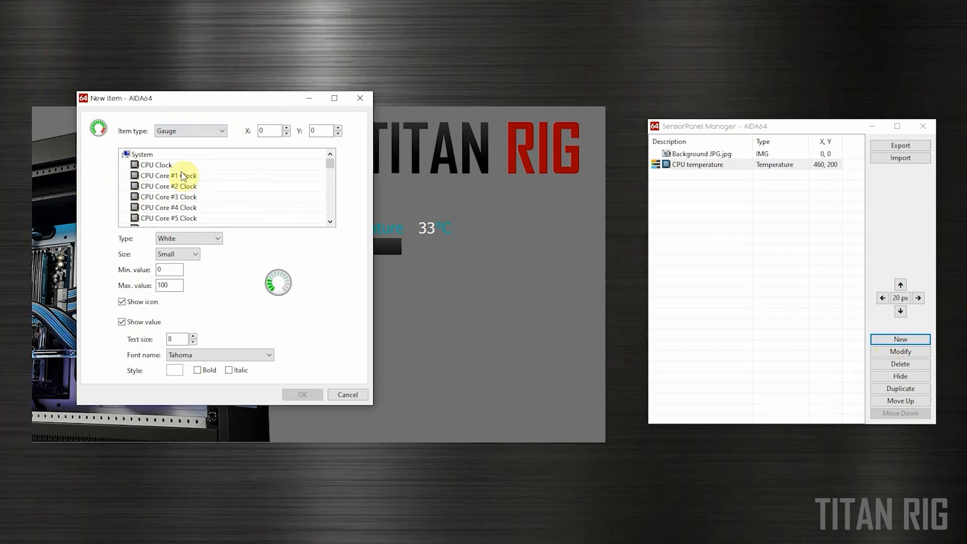
scroll(233, 186, "down", 2)
scroll(249, 194, "up", 2)
scroll(232, 186, "down", 4)
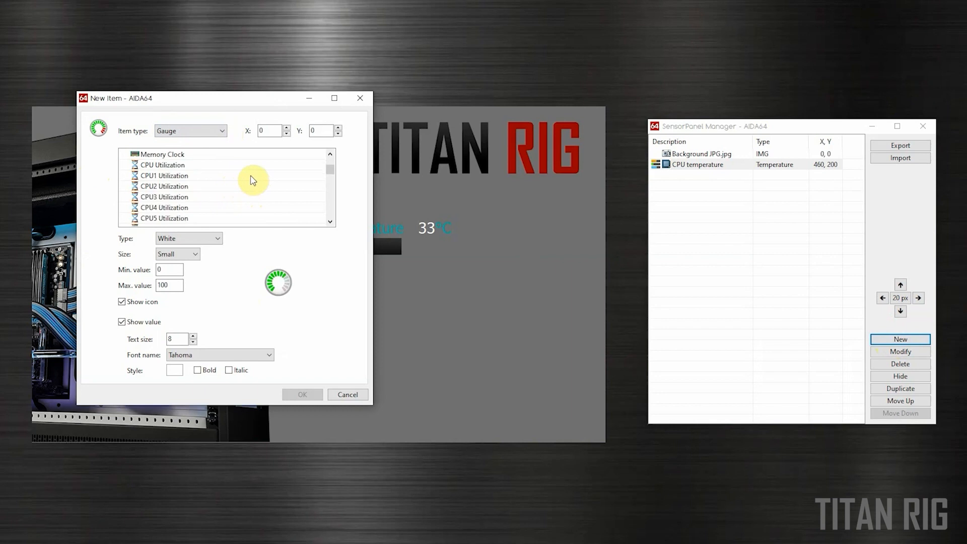
left_click(236, 167)
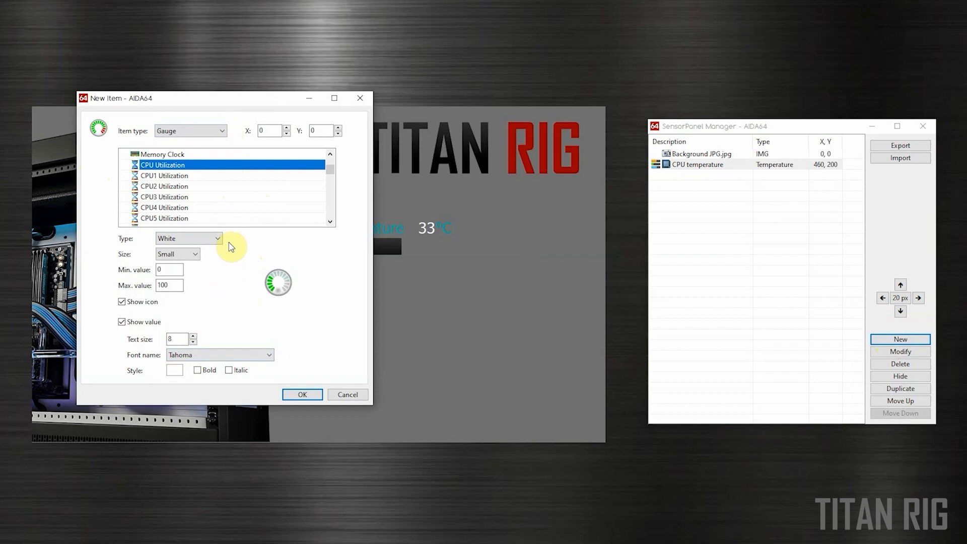
Set the CPU Utilization gauge's type to Black and its size to Medium
left_click(216, 238)
left_click(196, 267)
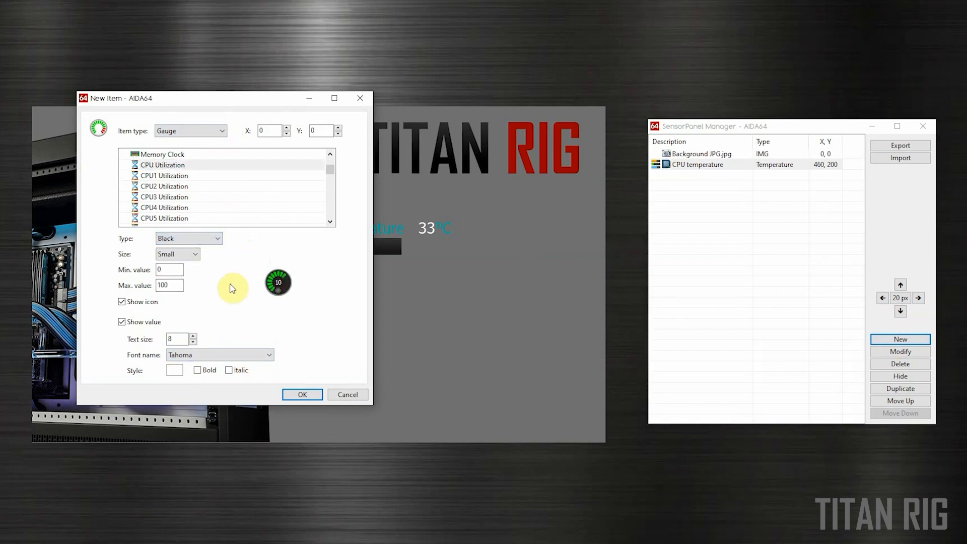
left_click(195, 254)
left_click(184, 271)
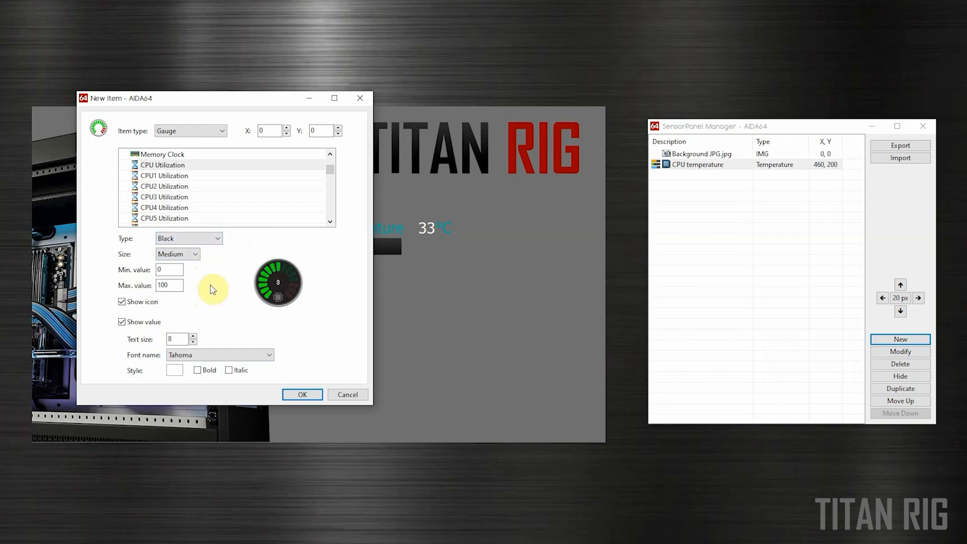
Try the gauge without its icon and without its value, and restore both display options
left_click(122, 302)
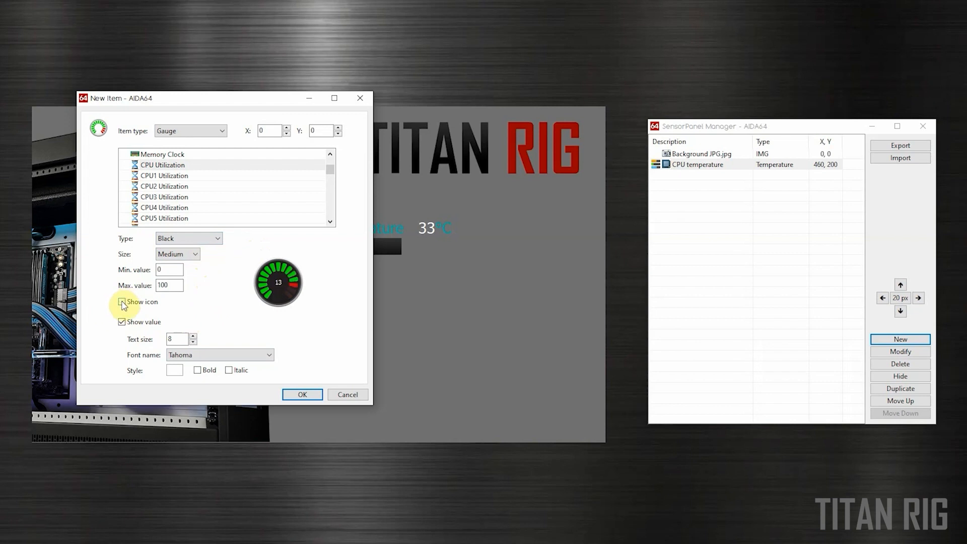
left_click(122, 323)
left_click(122, 323)
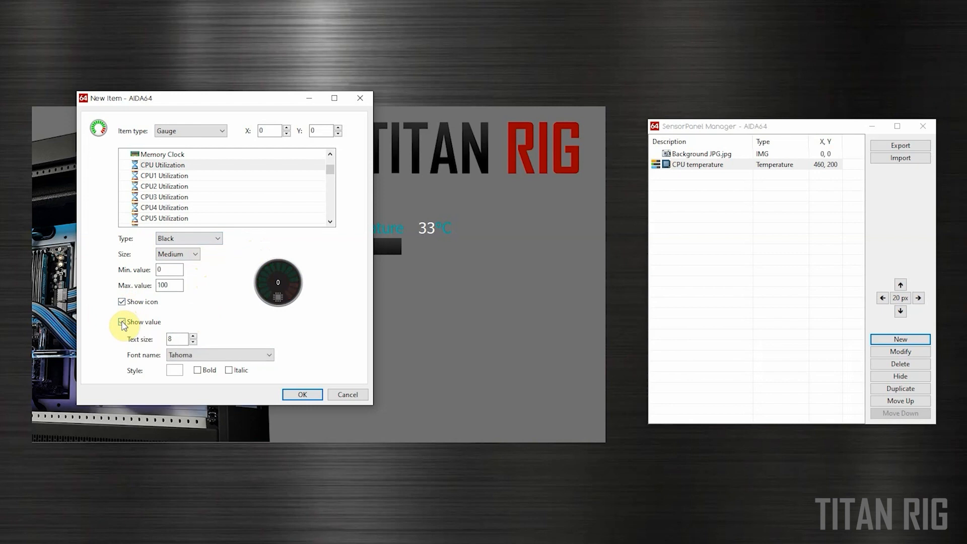
left_click(122, 322)
left_click(122, 323)
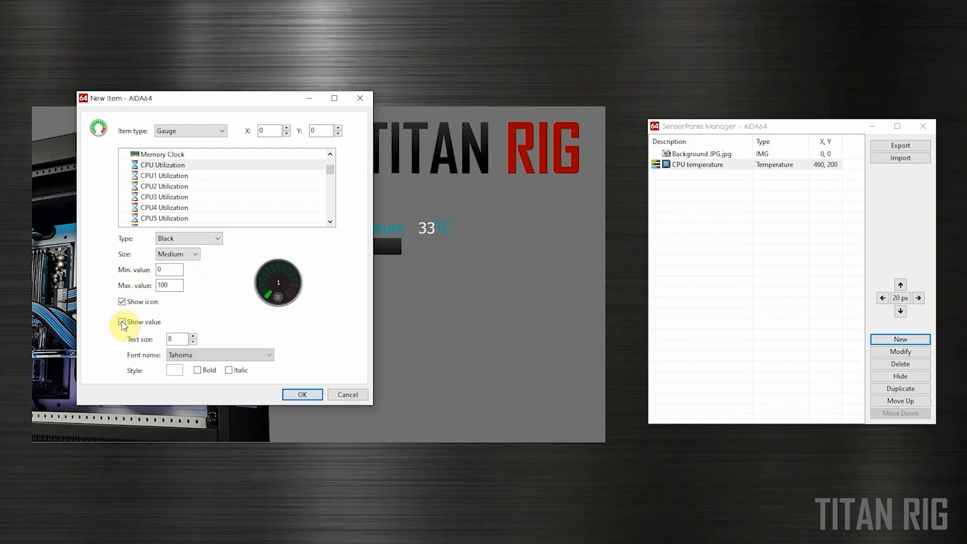
Set the gauge's value text to size 14 and bold, and add the CPU Utilization gauge to the panel
left_click(194, 337)
left_click(194, 338)
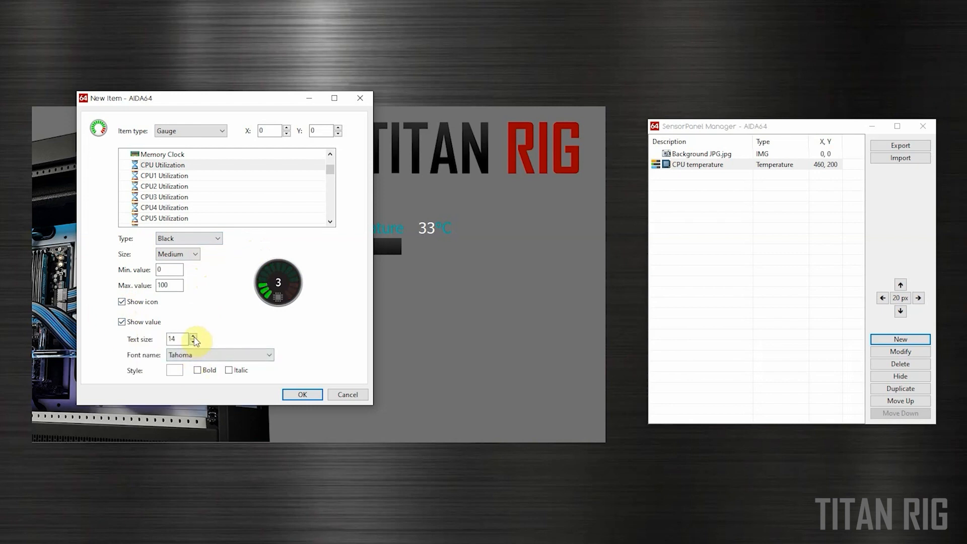
left_click(194, 337)
left_click(198, 370)
left_click(193, 337)
left_click(193, 337)
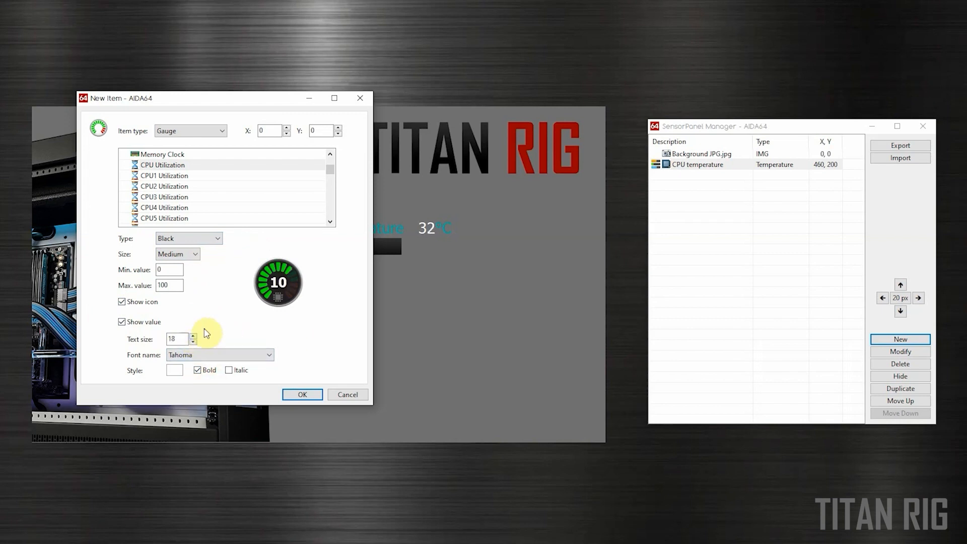
left_click(193, 337)
left_click(194, 342)
left_click(193, 342)
left_click(193, 343)
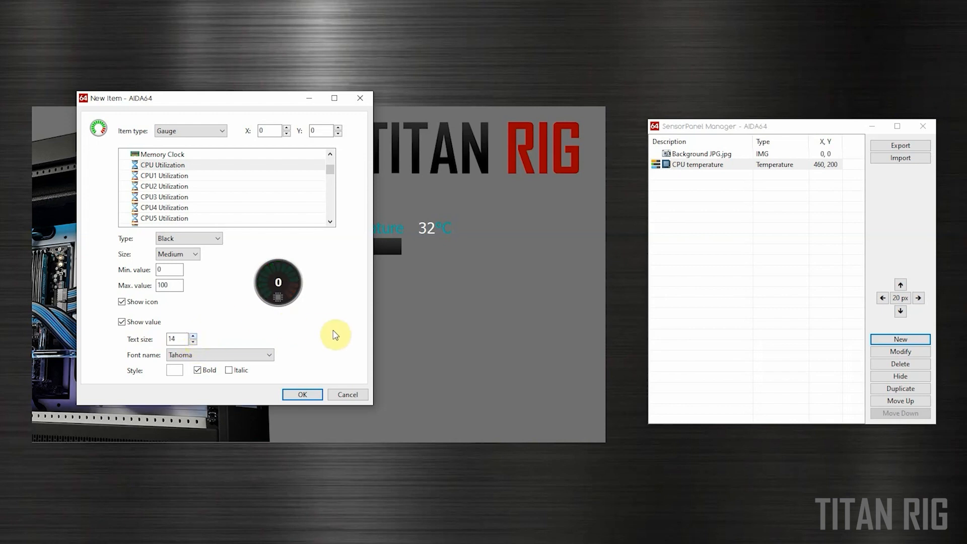
left_click(303, 395)
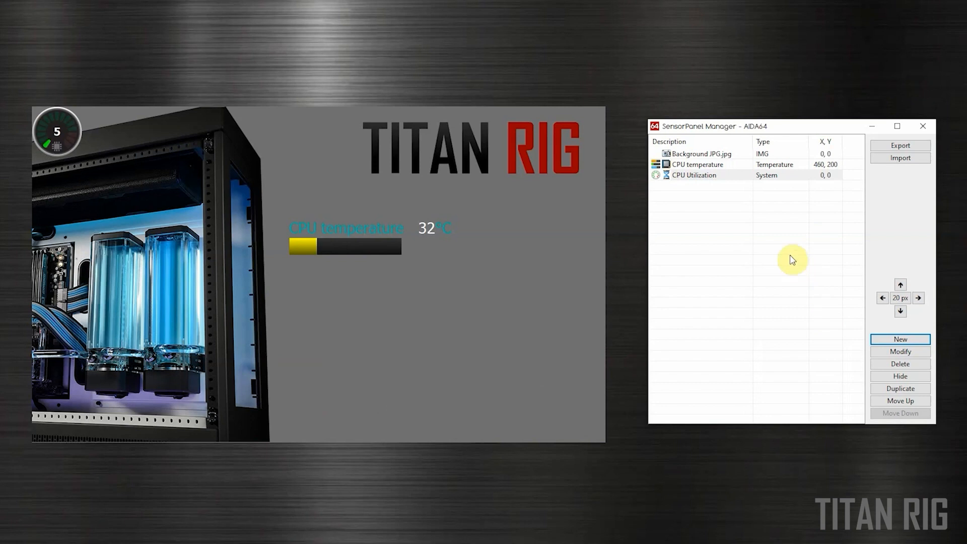
Move the CPU Utilization gauge horizontally across the panel to X position 480
left_click(733, 176)
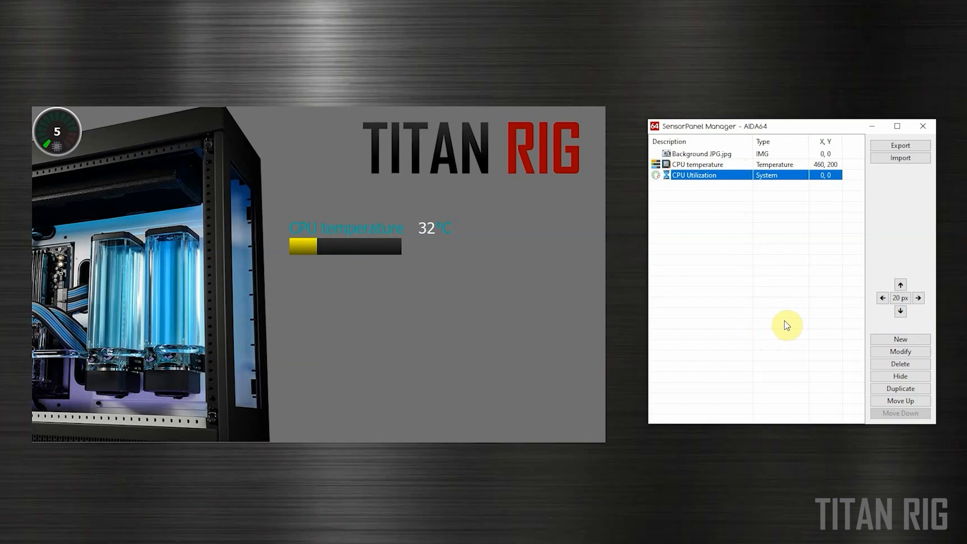
left_click(919, 298)
left_click(919, 298)
left_click(919, 298)
left_click(919, 298)
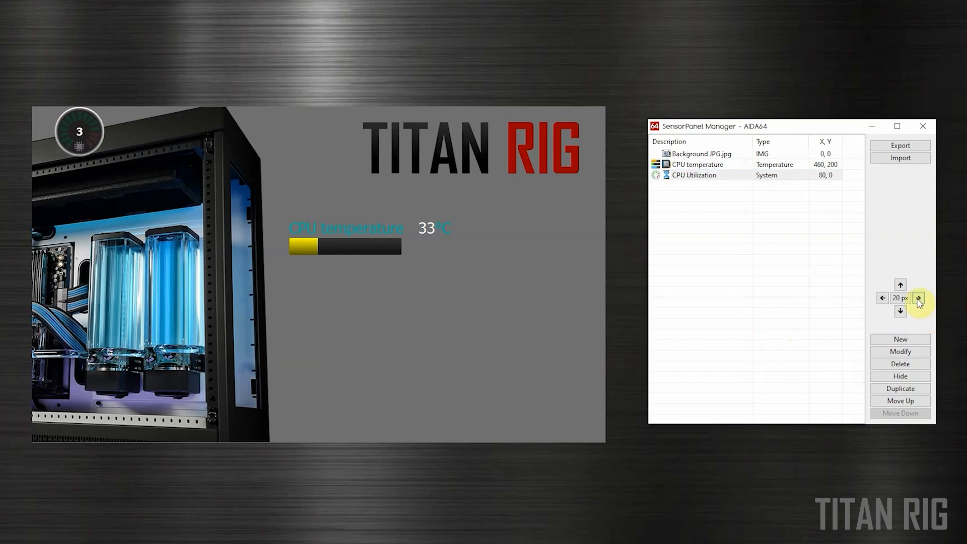
left_click(919, 298)
left_click(919, 298)
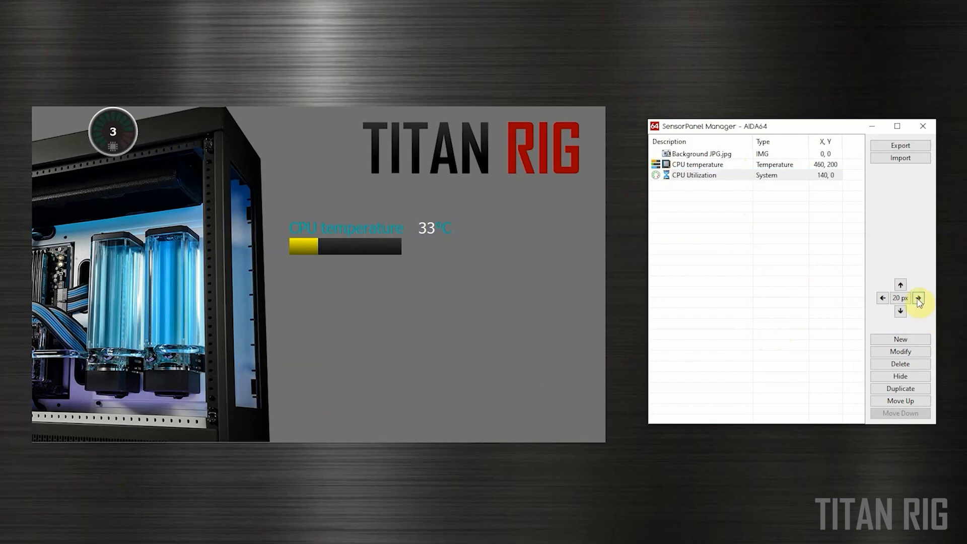
left_click(919, 298)
left_click(919, 299)
left_click(919, 299)
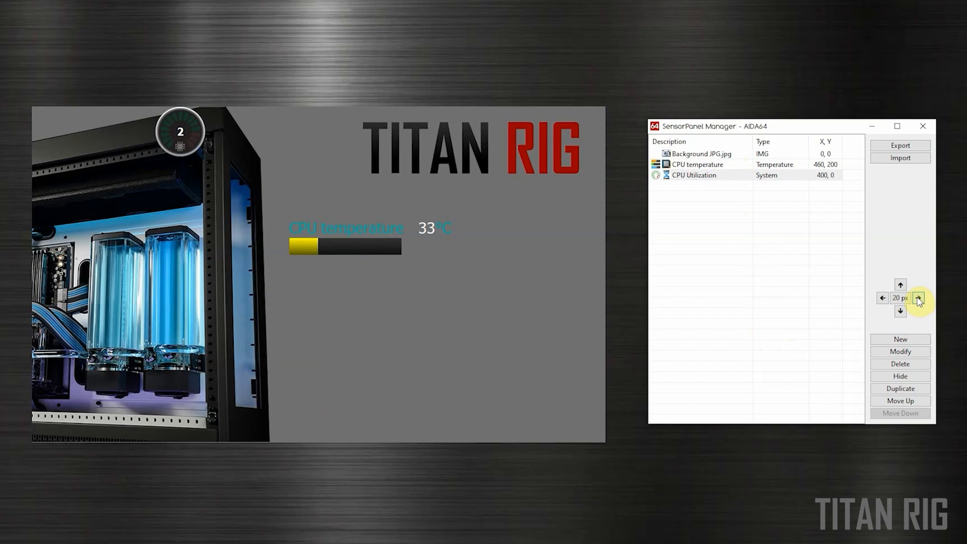
left_click(918, 298)
left_click(919, 299)
left_click(918, 298)
left_click(918, 298)
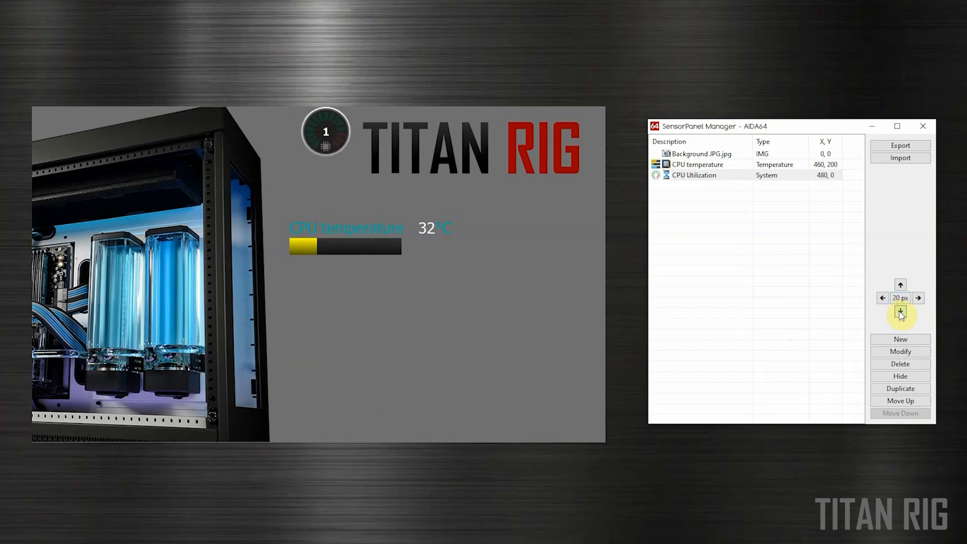
Move the CPU Utilization gauge down below the CPU temperature bar, to Y position 360
left_click(901, 312)
left_click(901, 312)
left_click(901, 312)
left_click(901, 312)
left_click(901, 312)
left_click(901, 312)
left_click(901, 312)
left_click(901, 312)
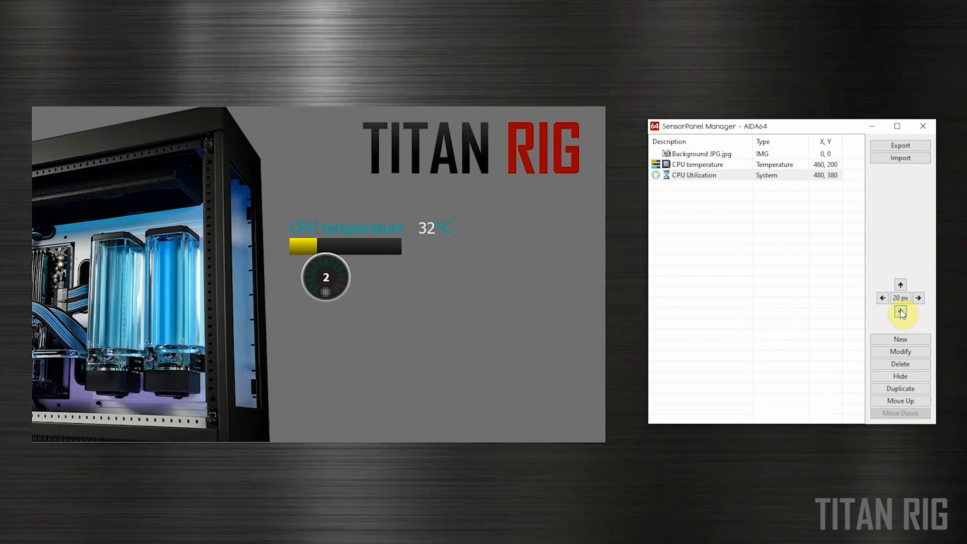
left_click(901, 285)
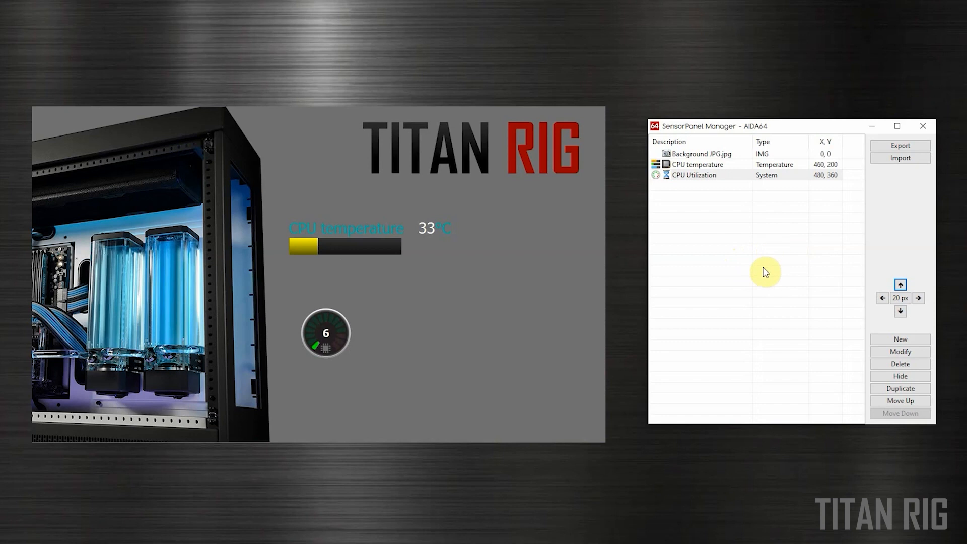
Start a new panel item of type Static label with the text "CPU Util"
left_click(890, 337)
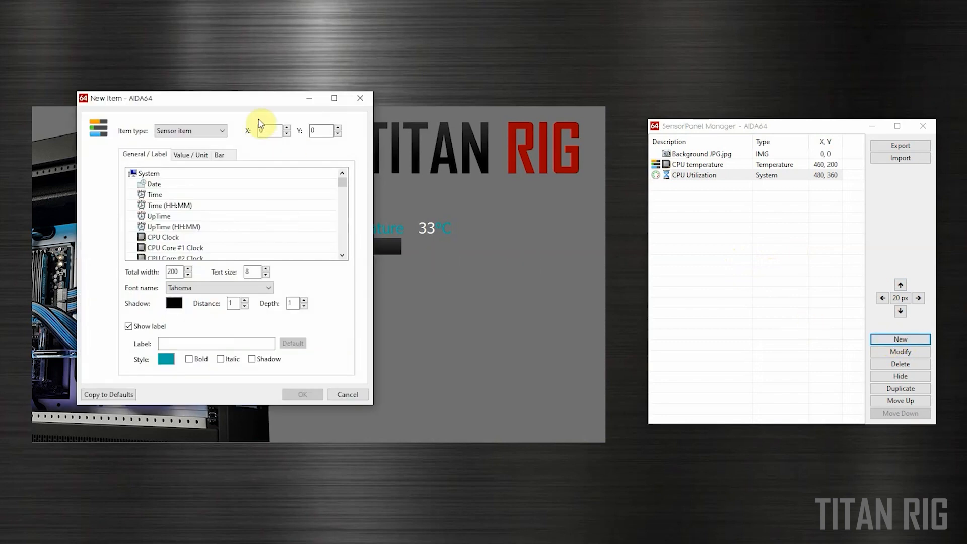
left_click(222, 130)
left_click(196, 159)
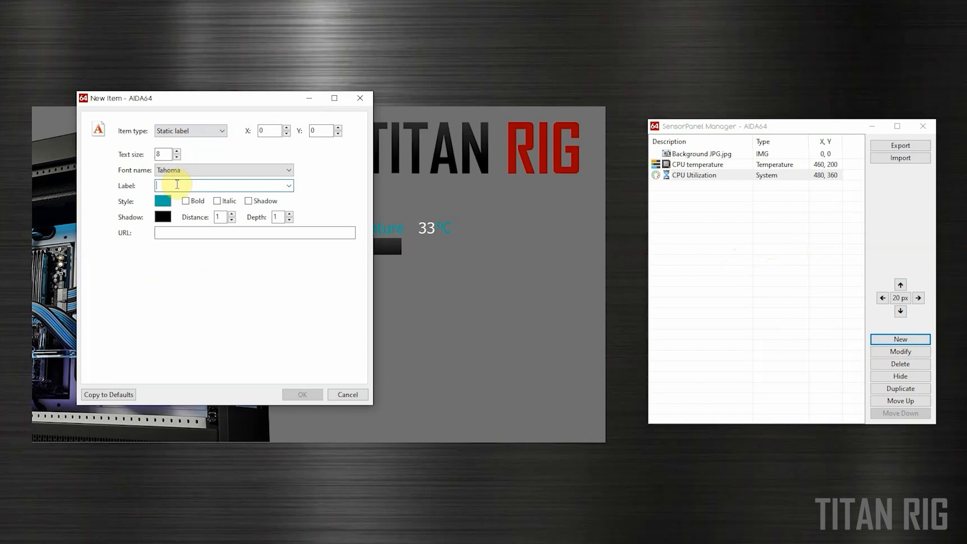
type("CPU Util")
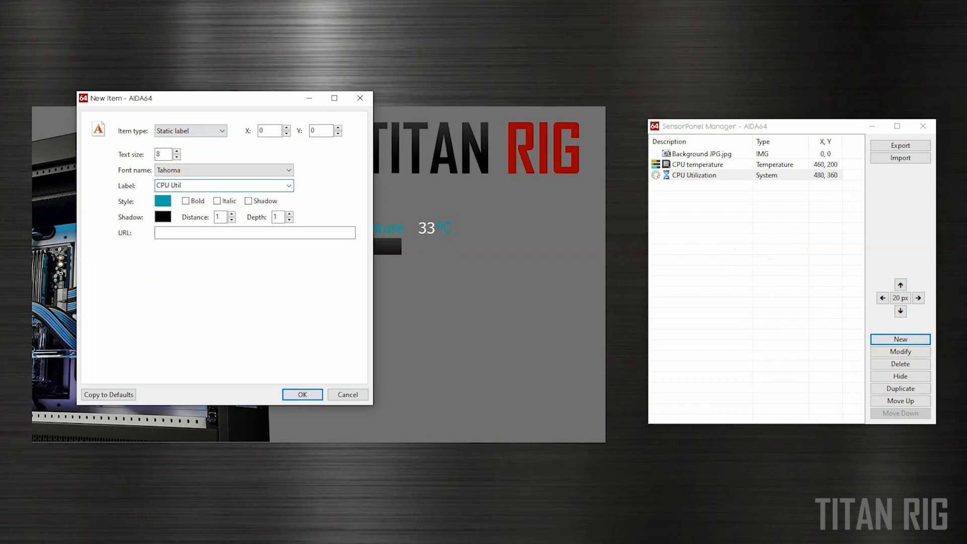
Set the label's text size to 12 and its color to black, and add it to the panel
left_click(237, 169)
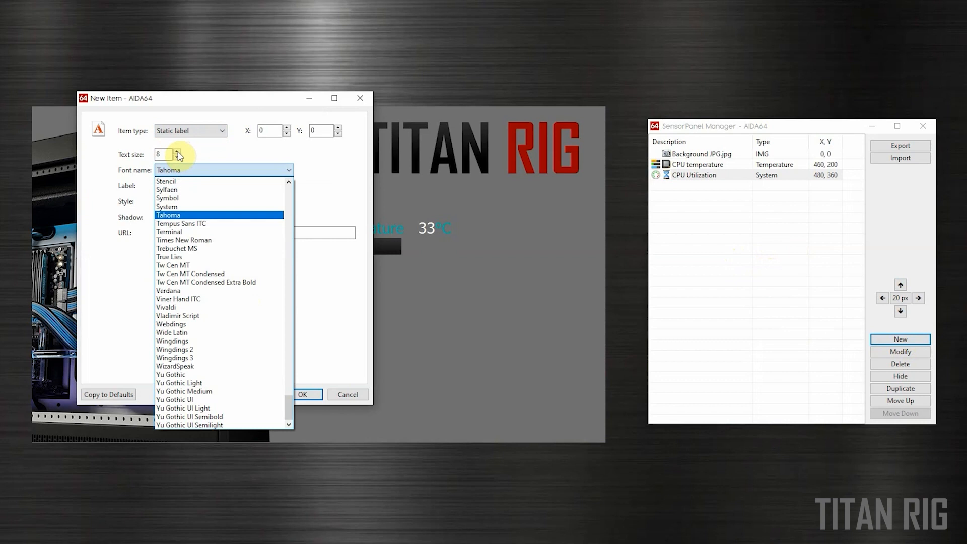
left_click(177, 152)
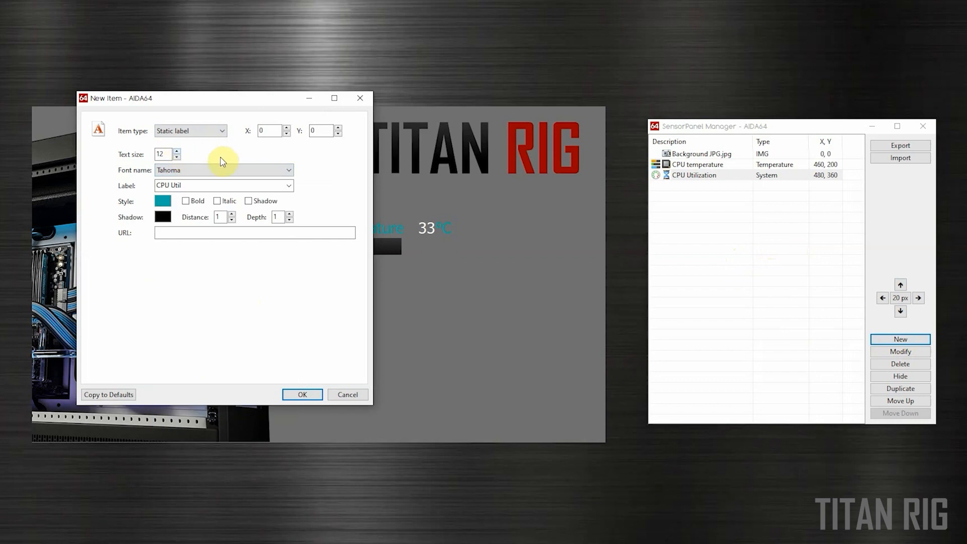
left_click(163, 201)
left_click(352, 167)
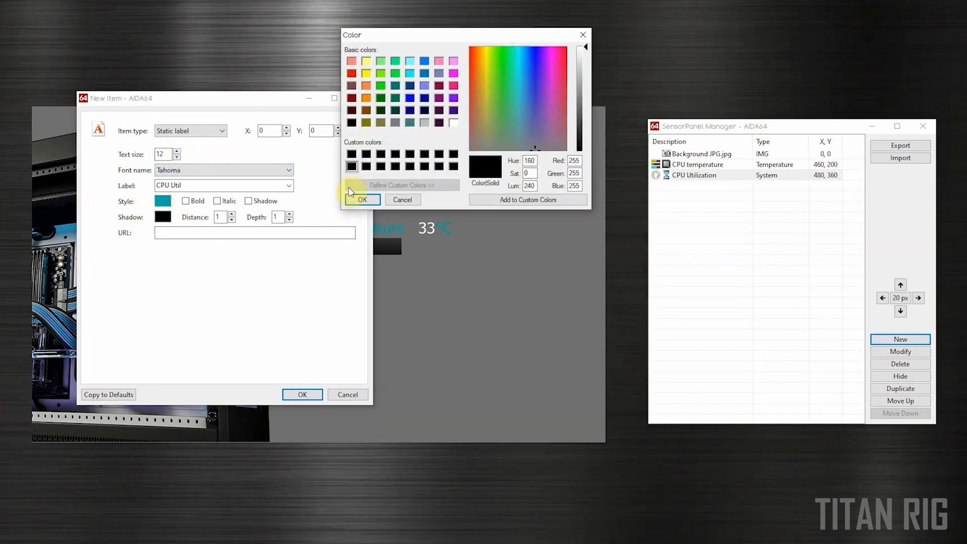
left_click(359, 200)
left_click(303, 395)
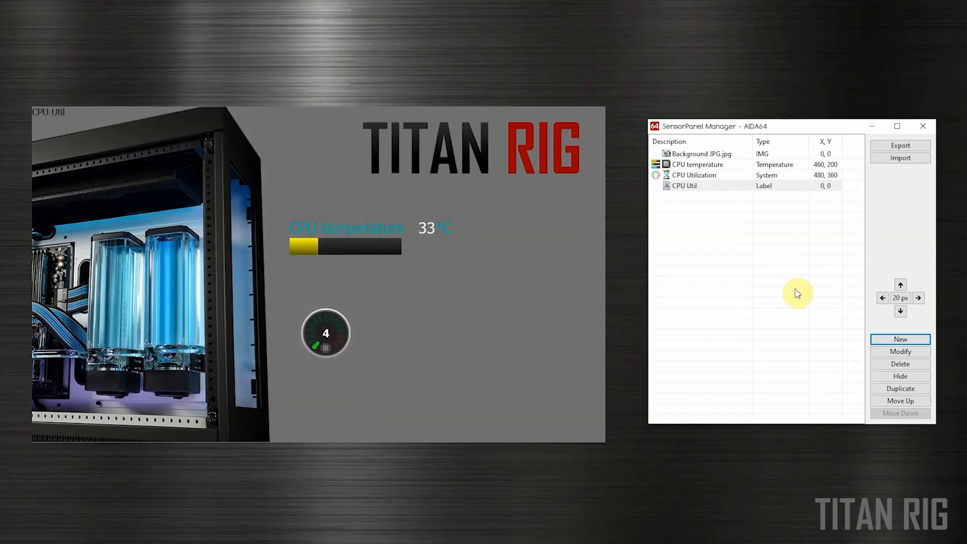
Move the CPU Util label horizontally to X position 480, in line with the gauge
left_click(918, 298)
left_click(918, 298)
left_click(919, 298)
left_click(918, 298)
left_click(918, 298)
left_click(919, 298)
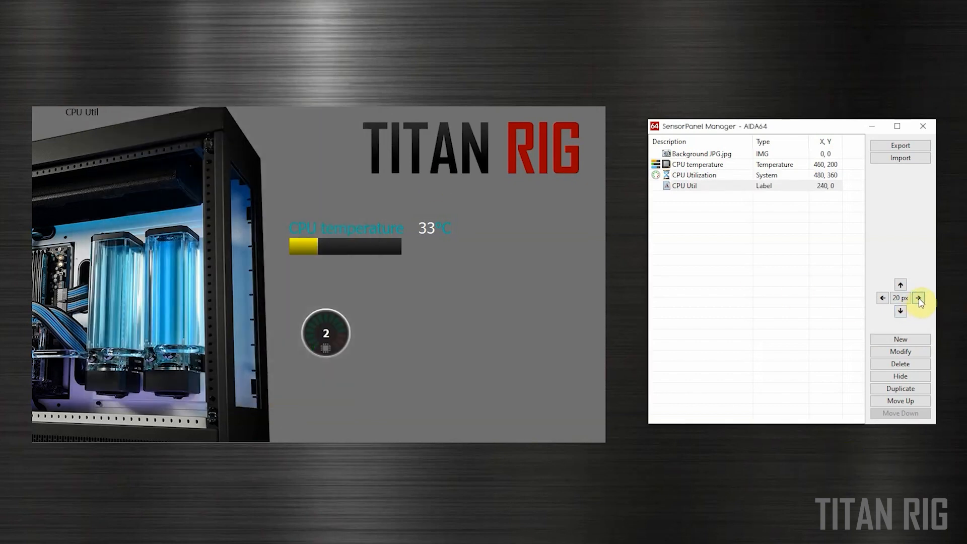
left_click(919, 298)
left_click(919, 298)
left_click(919, 298)
left_click(919, 298)
left_click(919, 297)
Move the CPU Util label down beneath the gauge and center it there, at position 500, 460
left_click(901, 311)
left_click(901, 311)
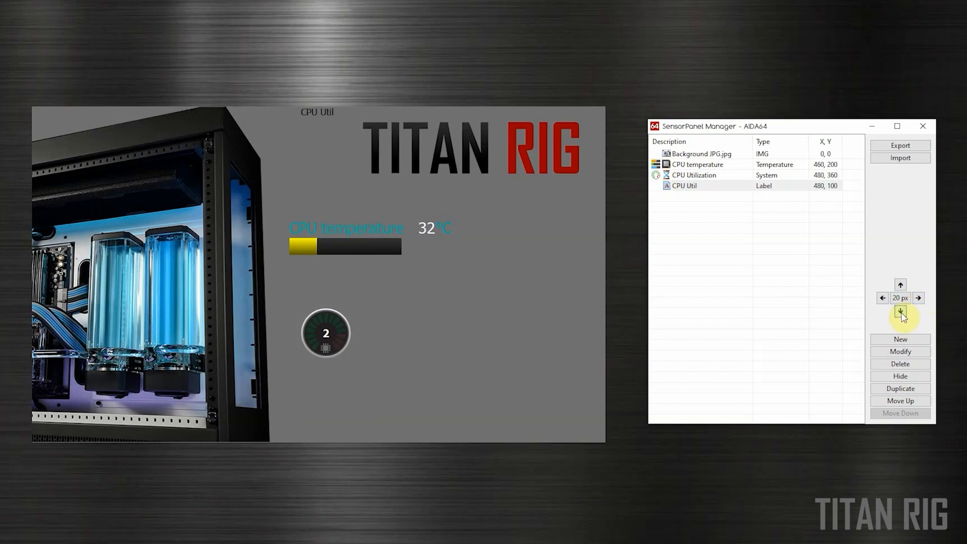
left_click(901, 311)
left_click(901, 310)
left_click(901, 311)
left_click(901, 311)
left_click(901, 311)
left_click(901, 311)
left_click(900, 285)
left_click(919, 298)
Start a new panel item of type Graph and choose CPU Clock as its sensor
left_click(902, 340)
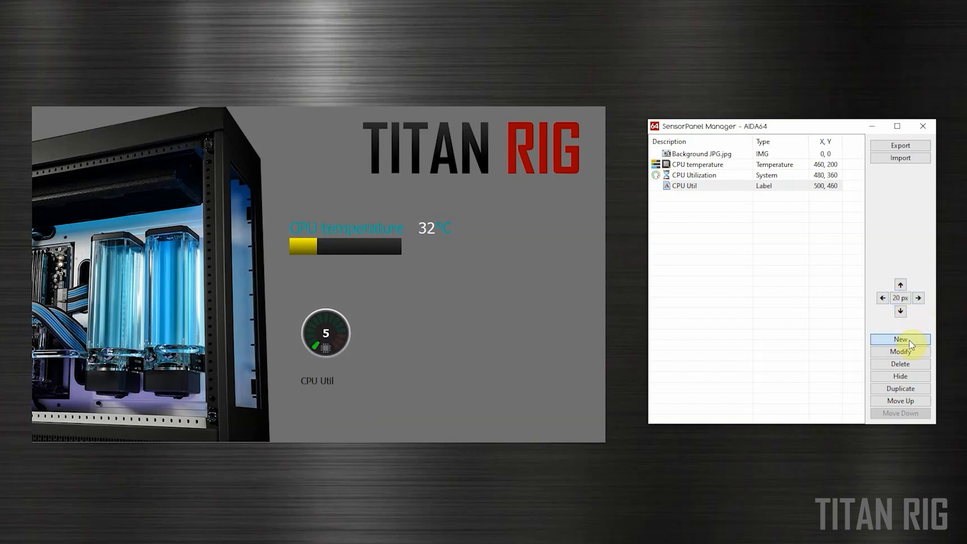
left_click(220, 131)
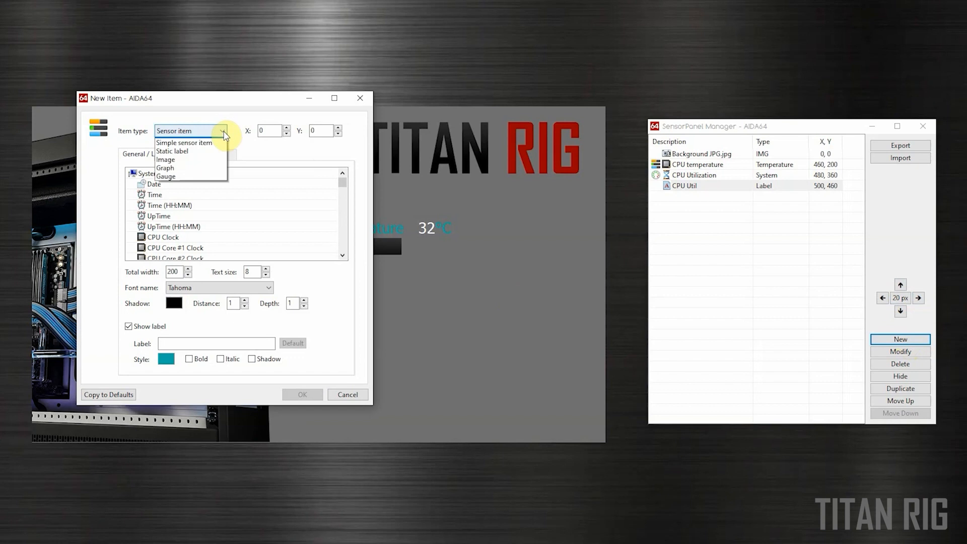
left_click(192, 176)
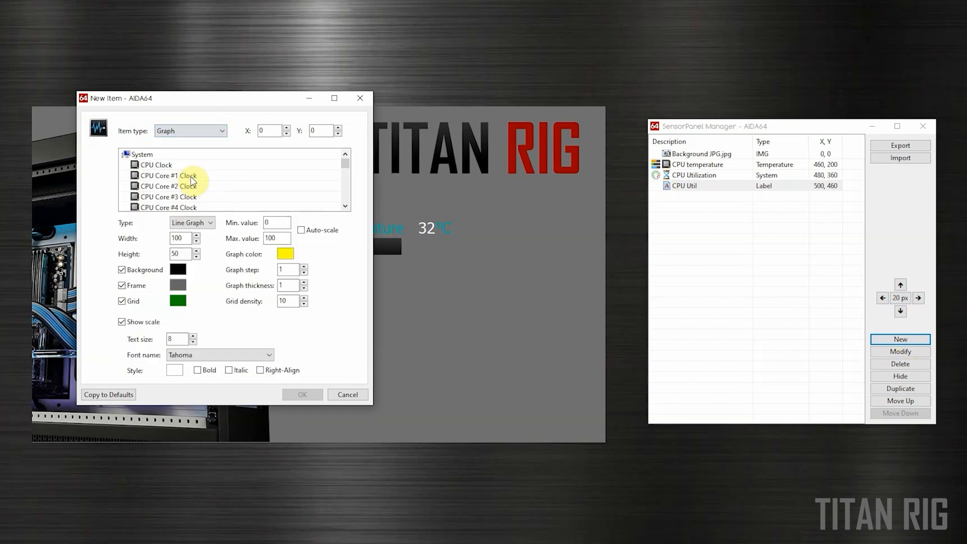
left_click(218, 166)
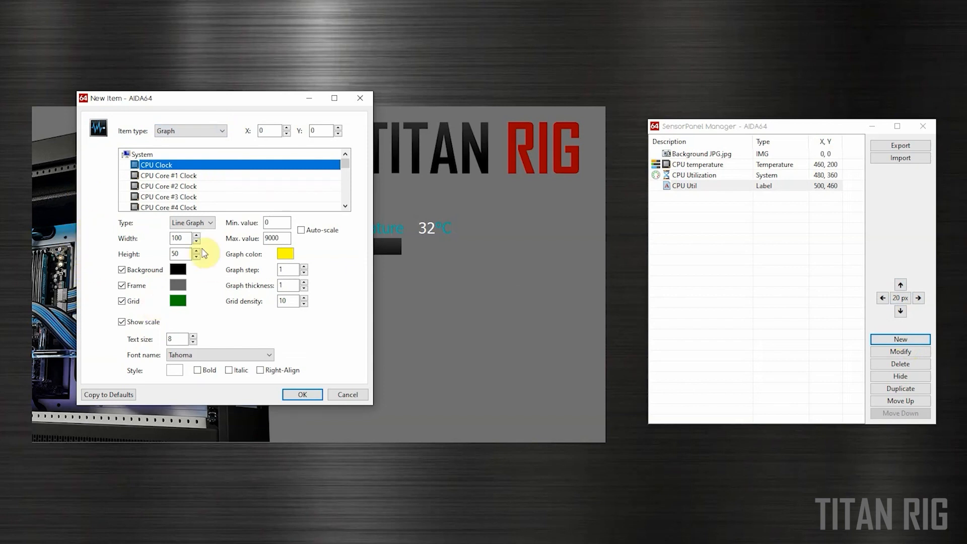
Make the CPU Clock graph 300 wide and 60 high with Auto-scale enabled, and add it to the panel
double_click(181, 238)
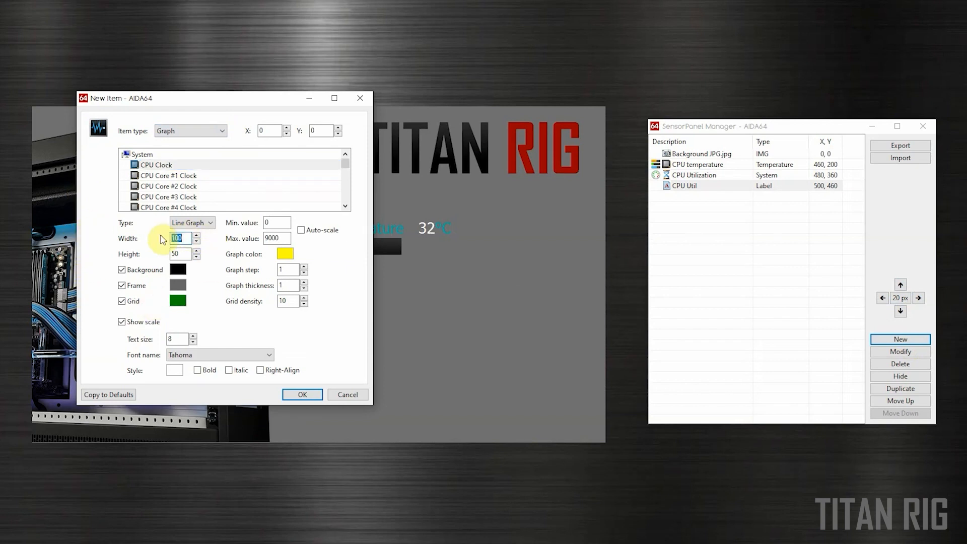
type("300")
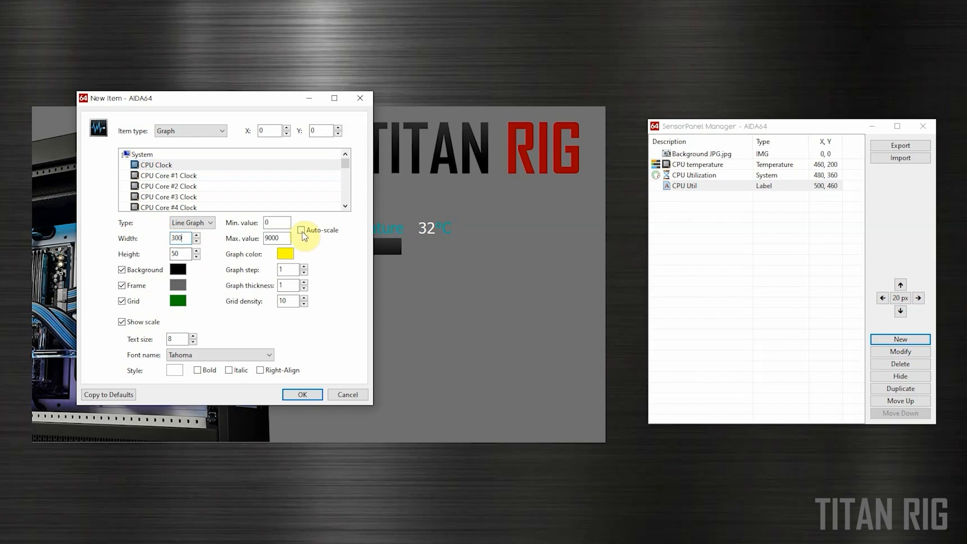
left_click(304, 230)
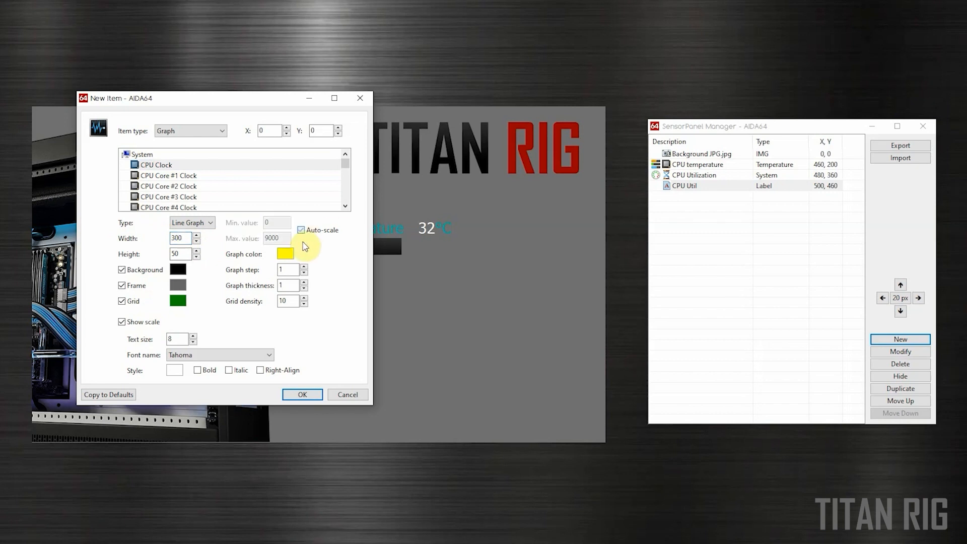
double_click(180, 254)
type("60")
left_click(308, 398)
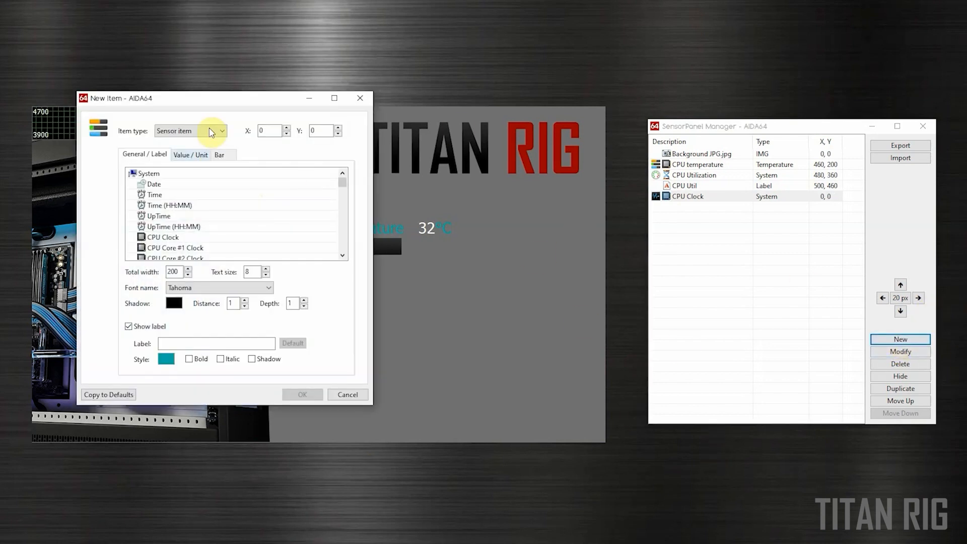
Add another Static label item with the text "CPU Util" to the panel
left_click(221, 132)
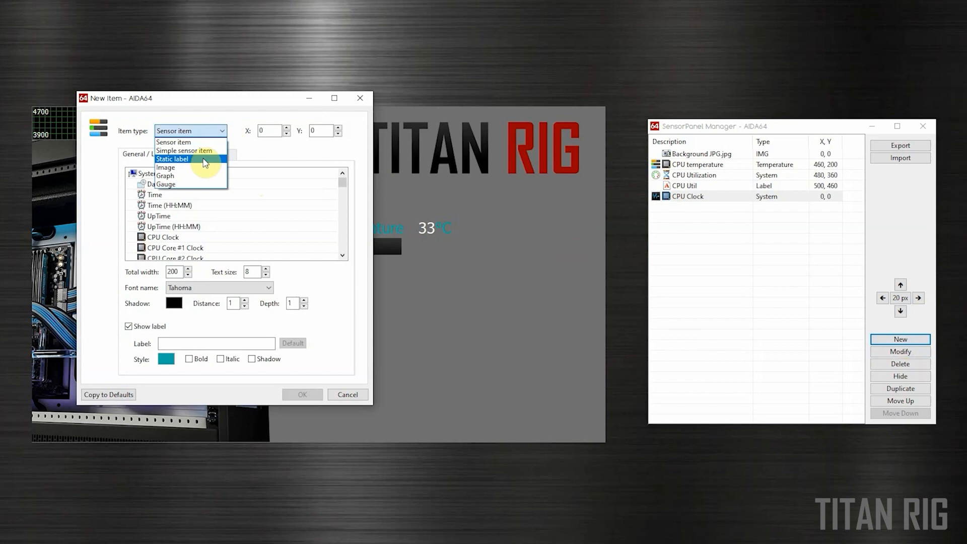
left_click(201, 153)
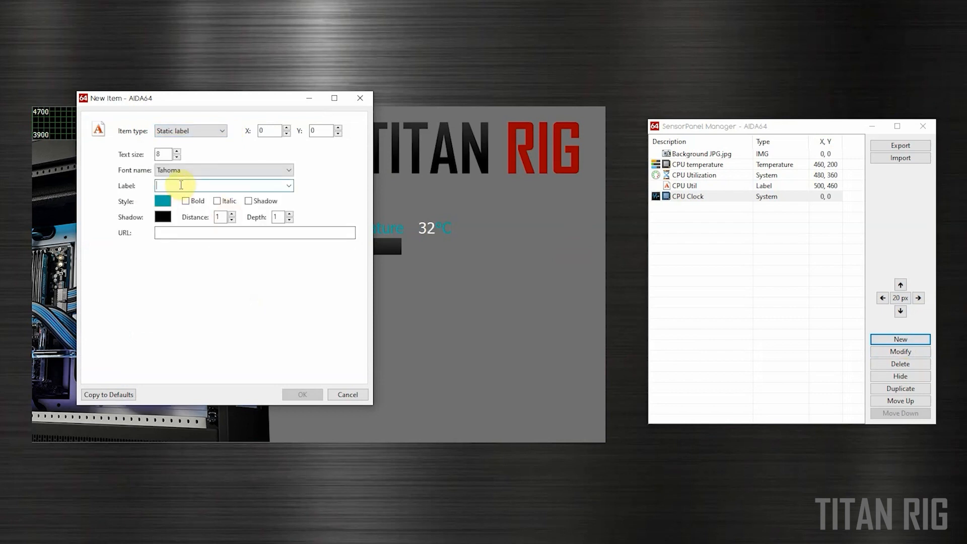
type("COU")
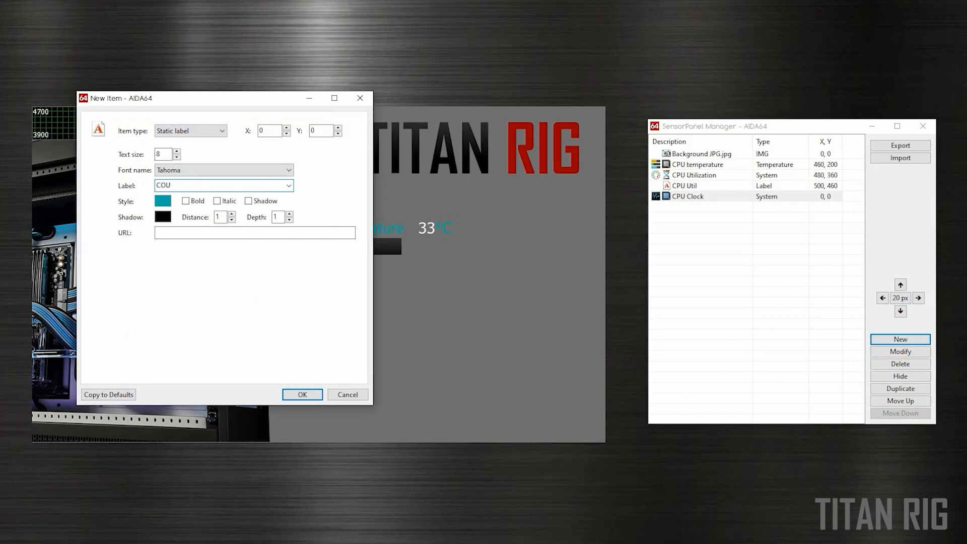
type(" Util")
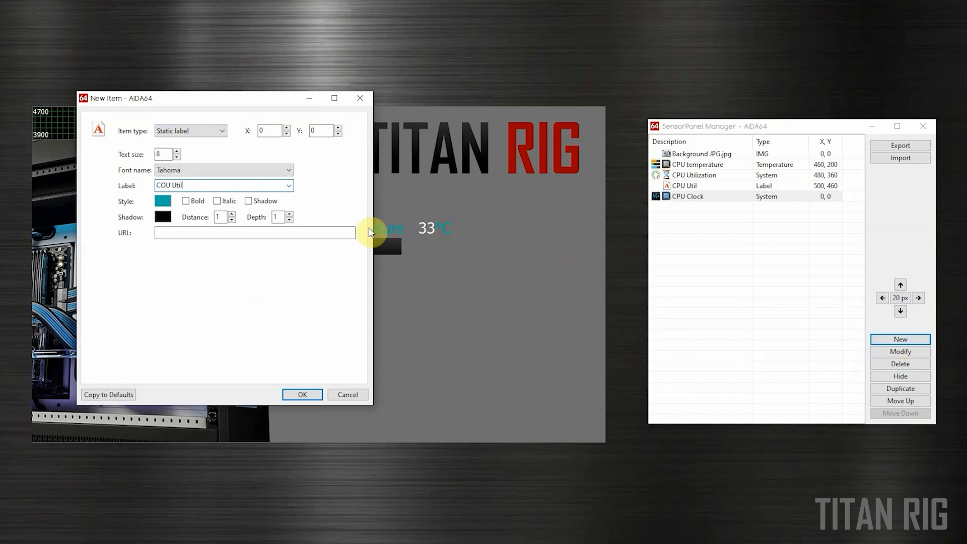
left_click(169, 185)
type("P")
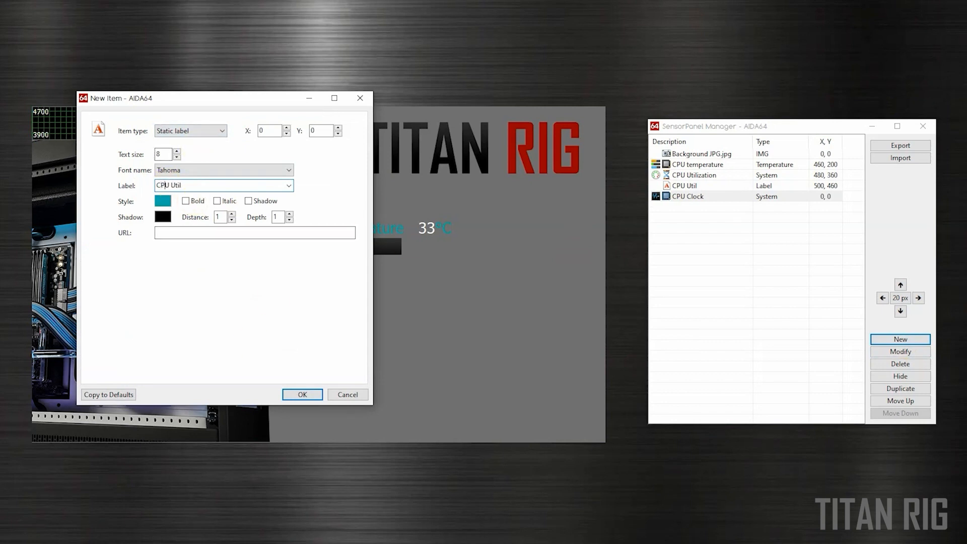
left_click(301, 395)
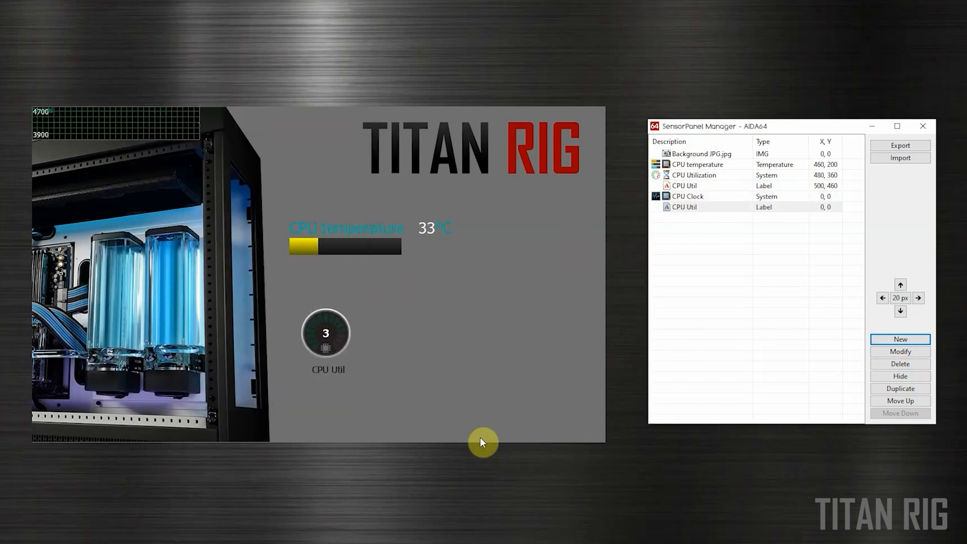
Move the newly added CPU Util label down to position 0, 60, just below the CPU Clock graph
left_click(900, 311)
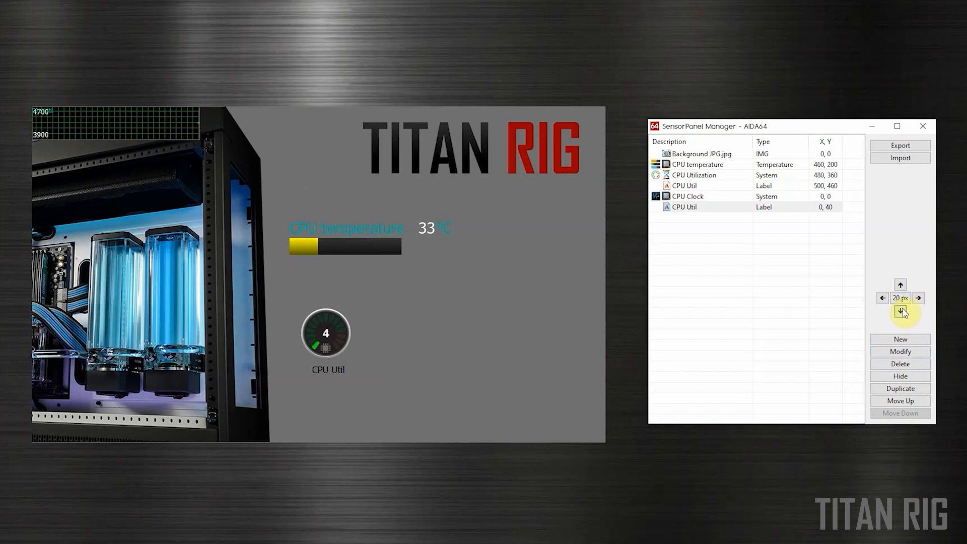
left_click(900, 311)
left_click(901, 311)
left_click(901, 285)
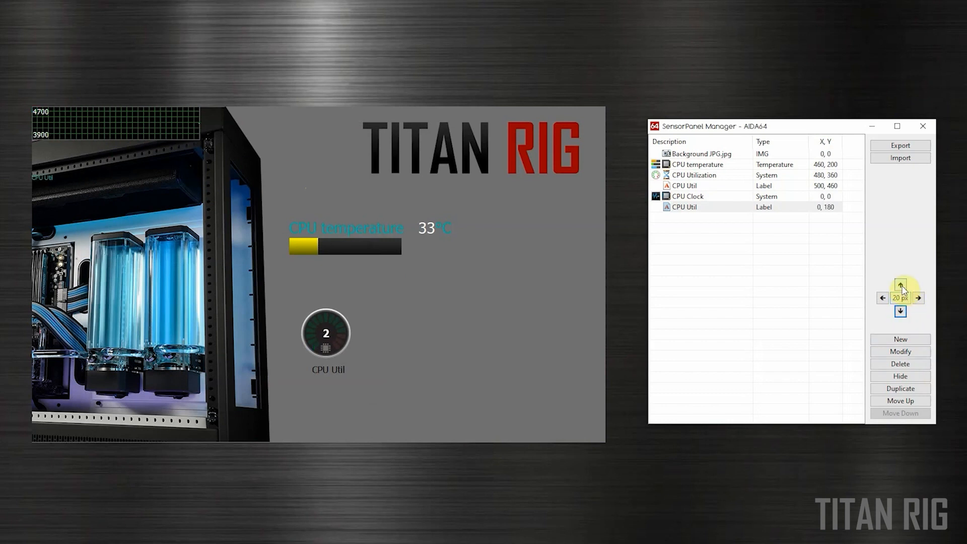
left_click(901, 285)
left_click(901, 285)
left_click(901, 285)
left_click(901, 285)
Add a new Image item to the panel using the Right Side PNG Smaller file from the Tutorial folder
left_click(289, 210)
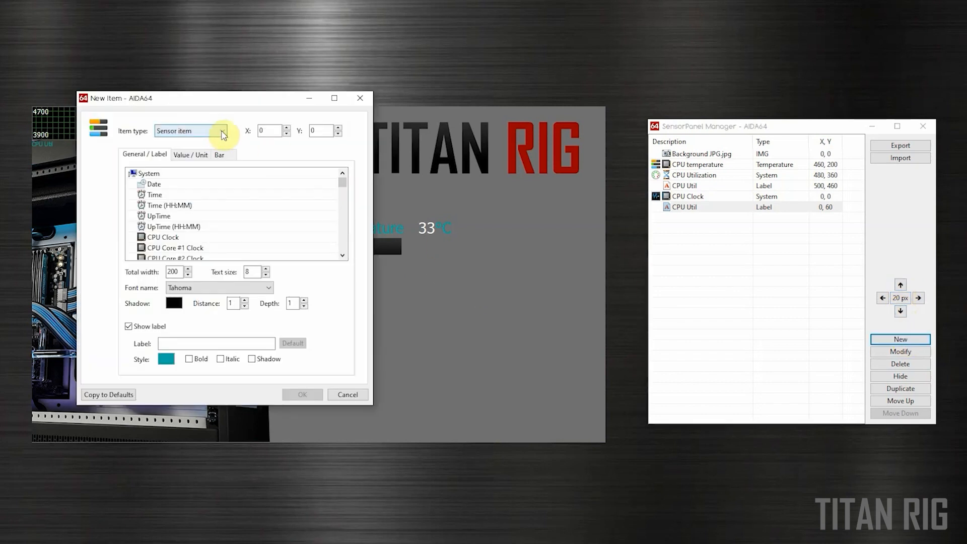
left_click(220, 131)
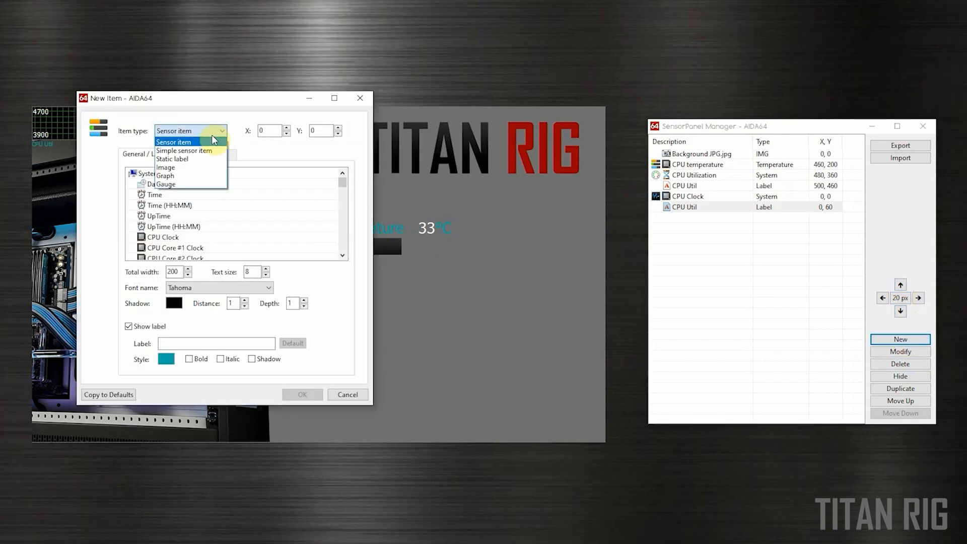
left_click(190, 168)
left_click(347, 155)
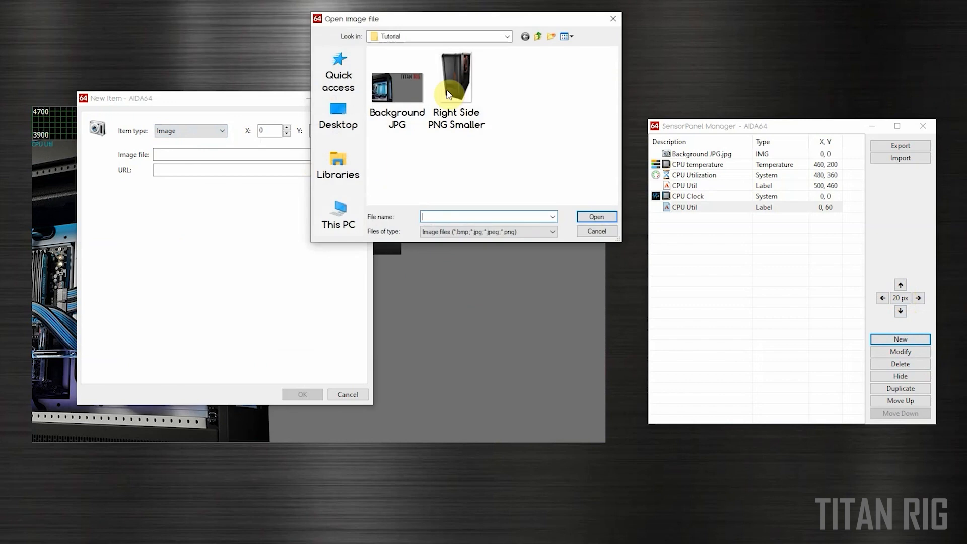
left_click(456, 83)
double_click(456, 83)
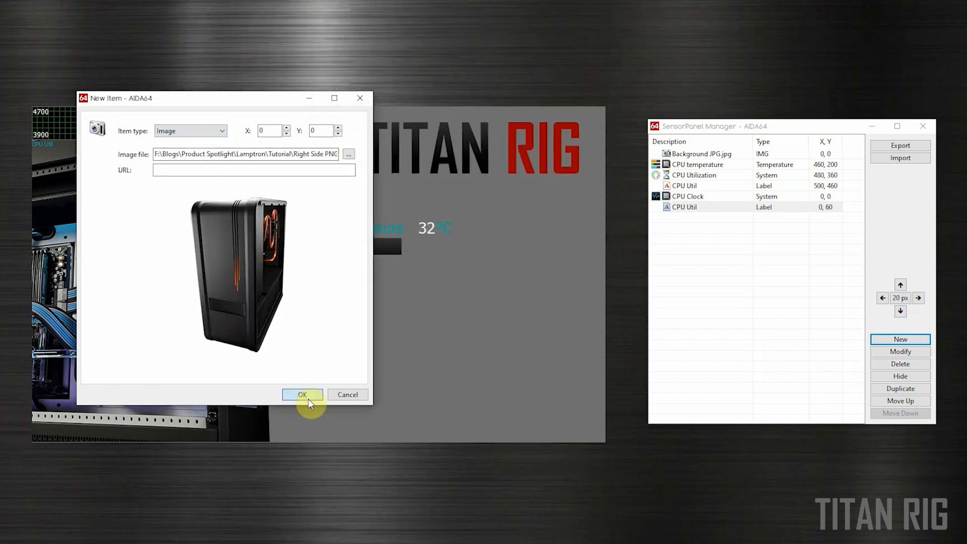
left_click(302, 394)
Move the PC case image right and down over the CPU Util gauge, to position 420, 220
left_click(918, 297)
left_click(918, 297)
left_click(919, 298)
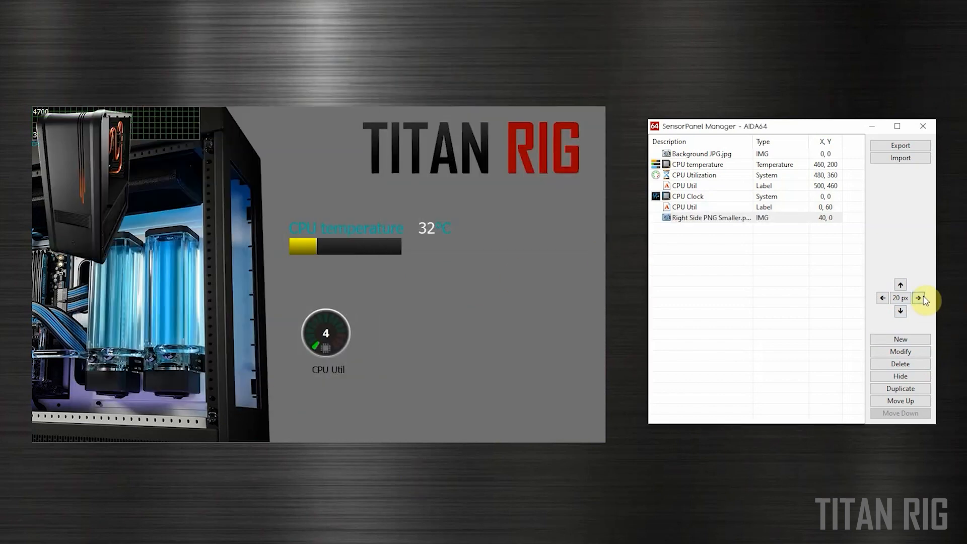
left_click(919, 298)
left_click(919, 298)
left_click(919, 297)
left_click(918, 297)
left_click(919, 297)
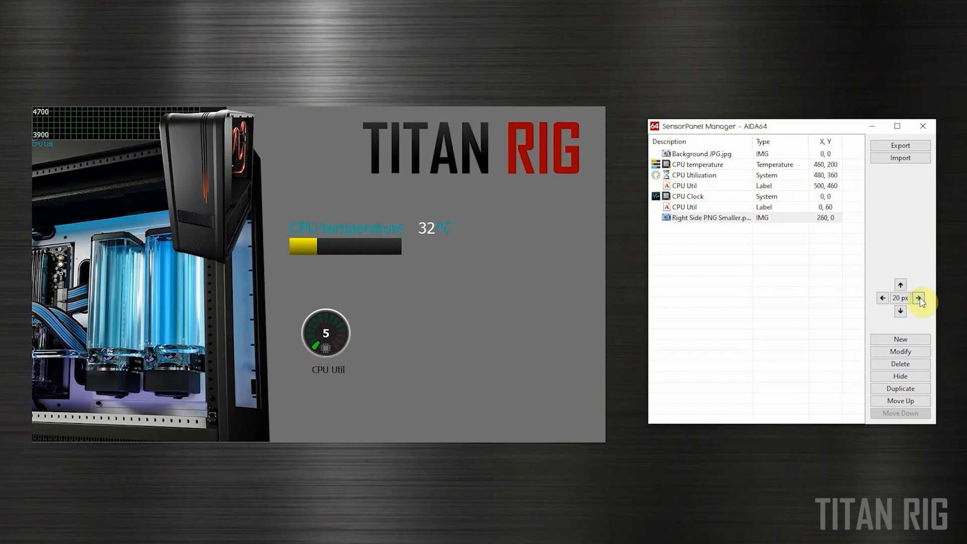
left_click(918, 297)
left_click(919, 298)
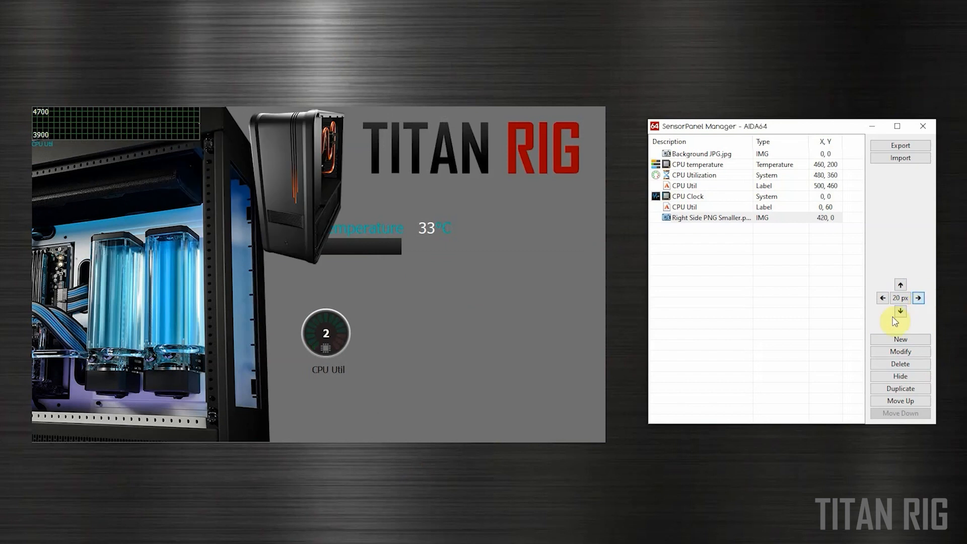
left_click(901, 311)
left_click(901, 311)
left_click(901, 311)
left_click(900, 311)
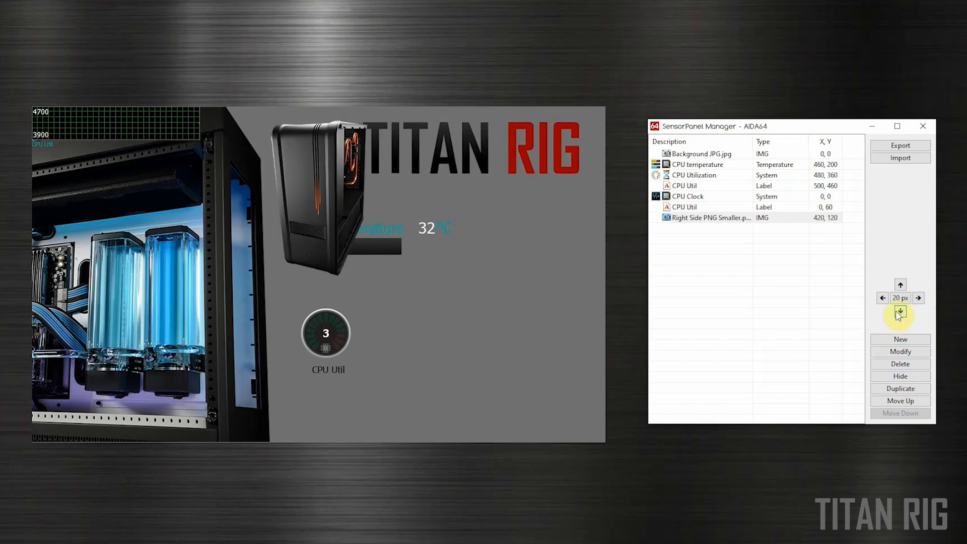
left_click(900, 312)
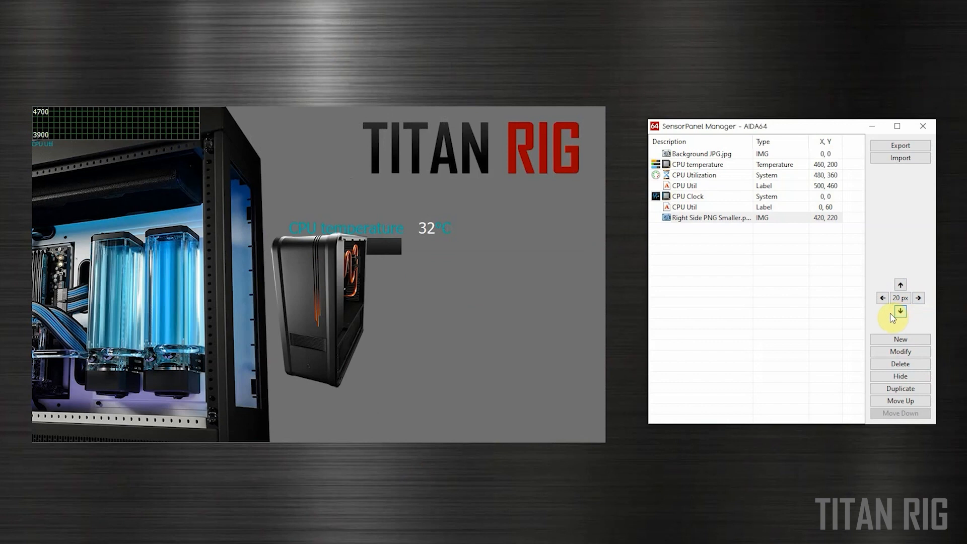
Reorder the PC case image to directly before CPU Utilization in the item list, so it sits behind the gauge
left_click(920, 404)
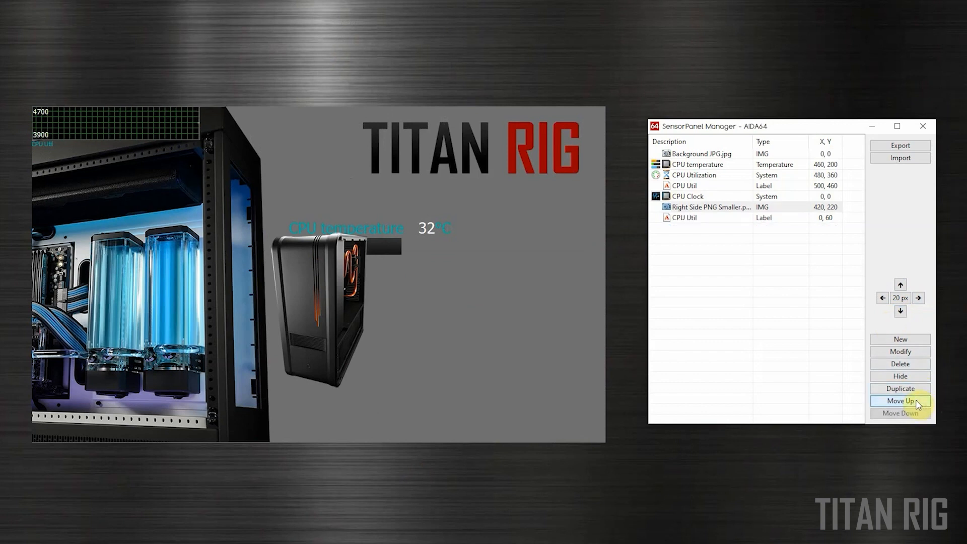
left_click(914, 402)
left_click(915, 403)
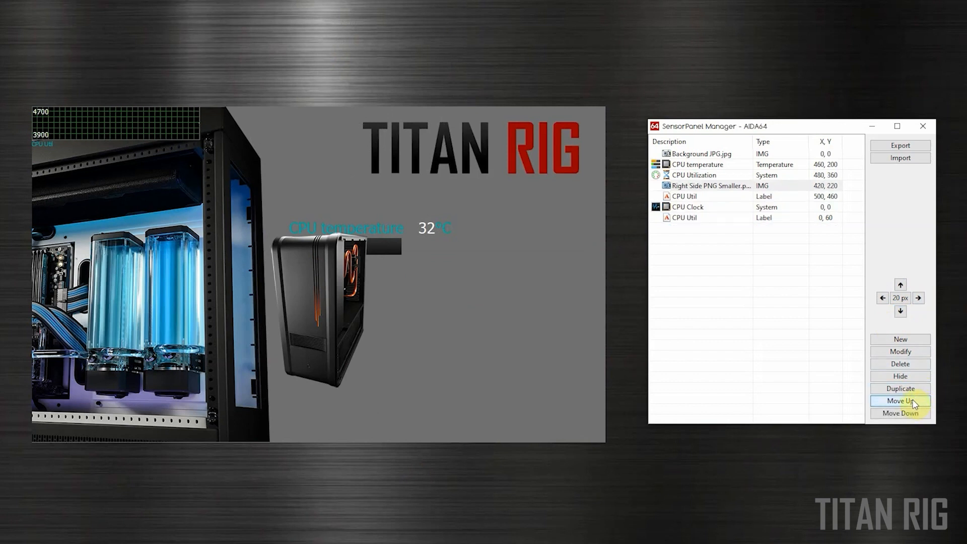
left_click(915, 402)
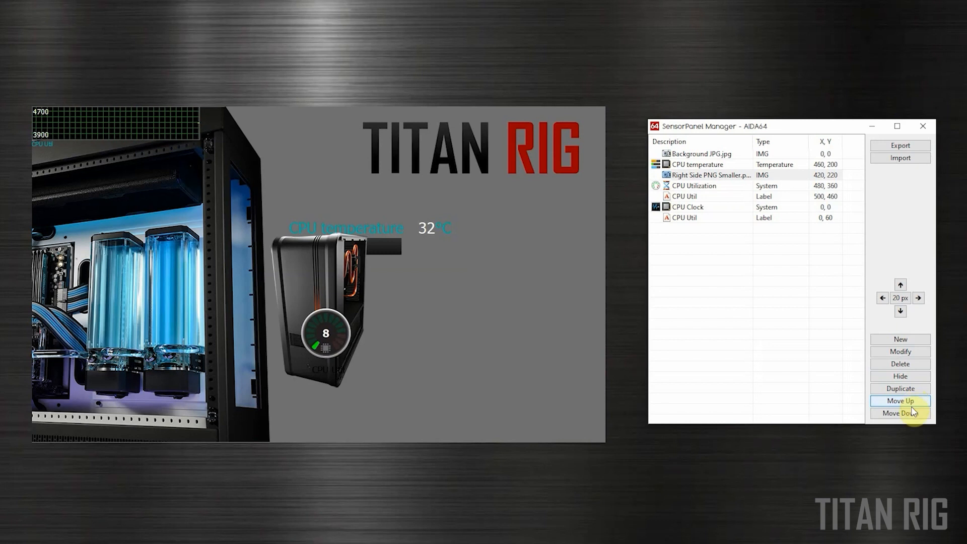
left_click(915, 412)
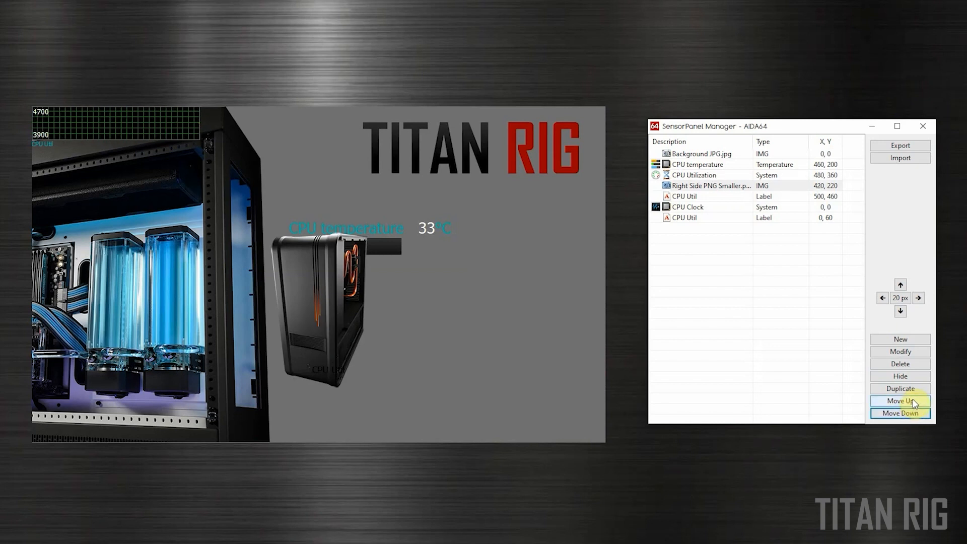
left_click(913, 403)
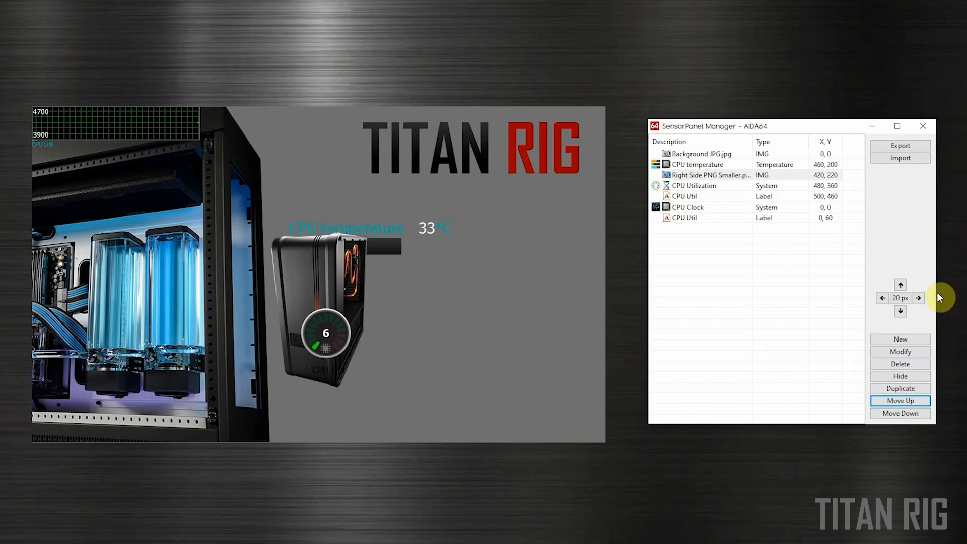
Move the PC case image right, clear of the gauge and temperature bar, to position 800, 220
left_click(919, 299)
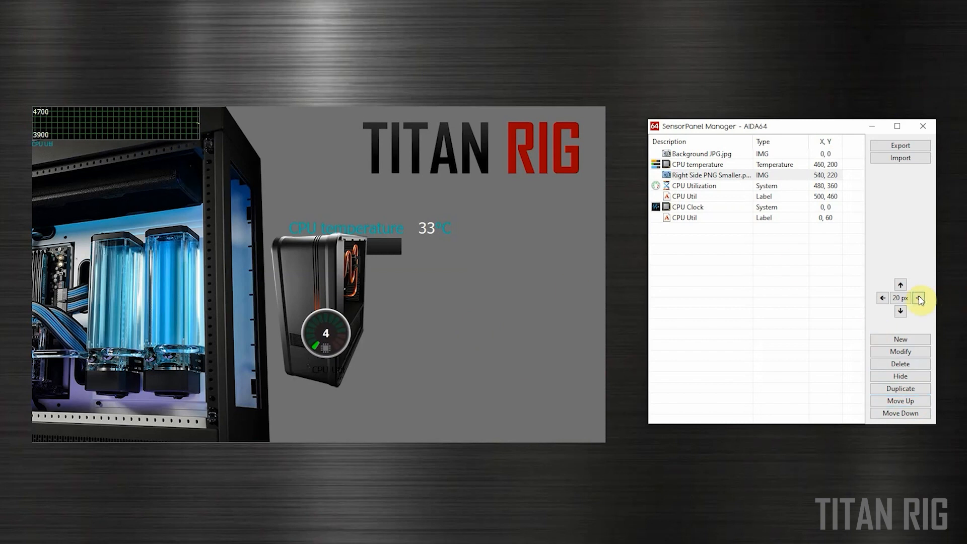
left_click(919, 299)
left_click(919, 299)
left_click(919, 299)
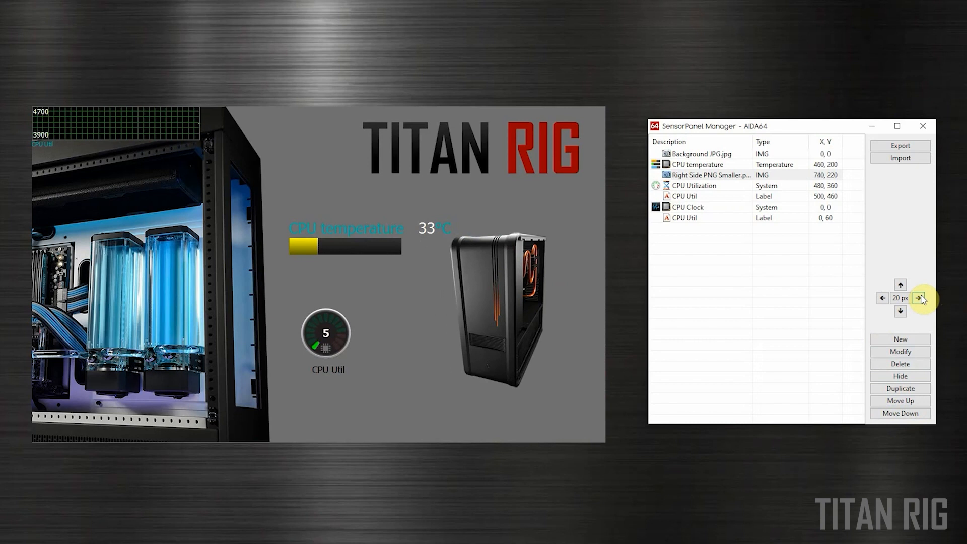
left_click(920, 298)
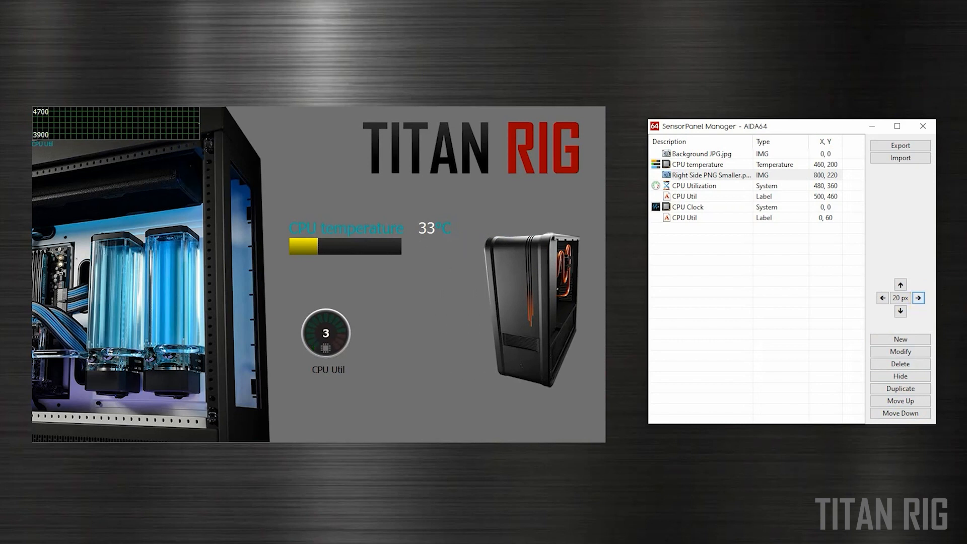
Export the panel layout to the Tutorial folder as the SensorPanel file 2021-06-14
left_click(901, 146)
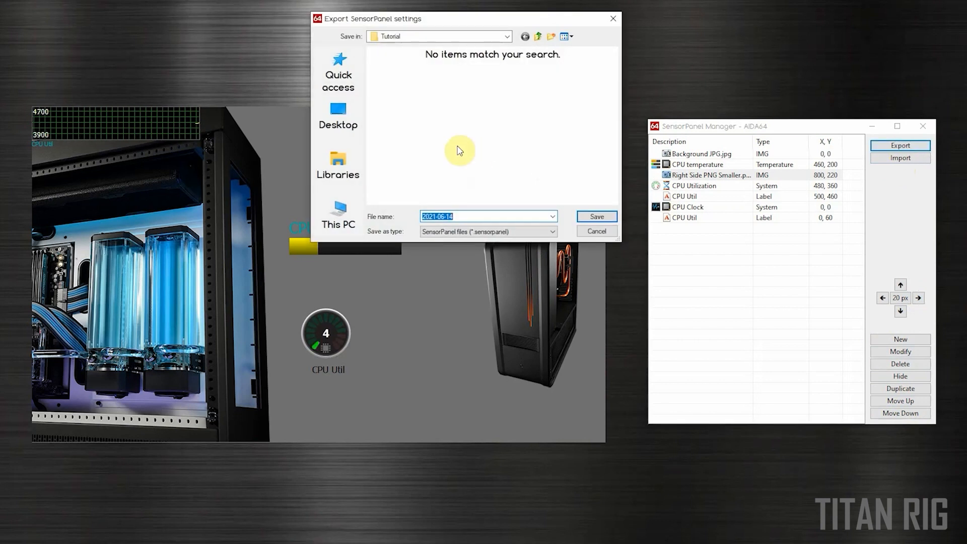
left_click(599, 217)
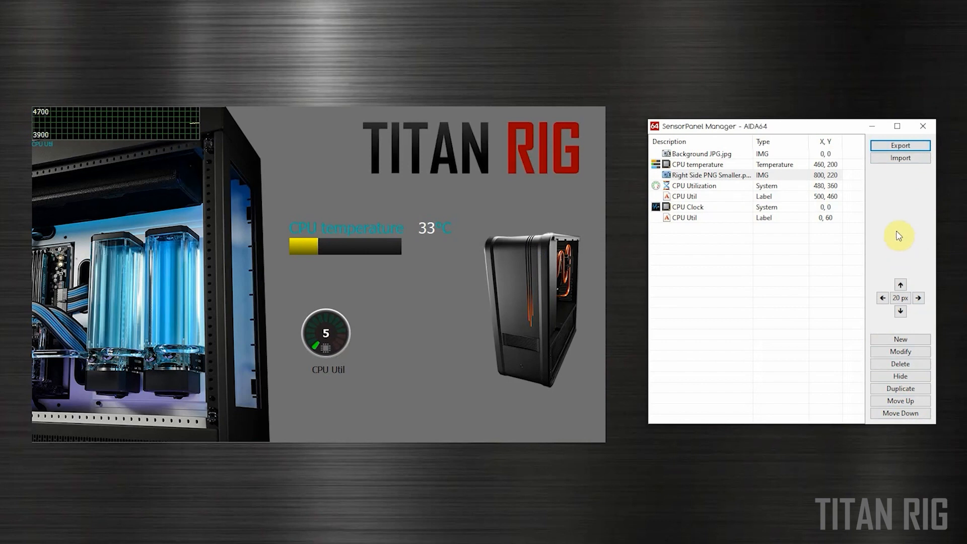
Import chuyinweilai 1024 600.sensorpanel from HC070-chuyinweilai in the HC070 Flash Drive folder, overwriting the existing SensorPanel settings
left_click(901, 158)
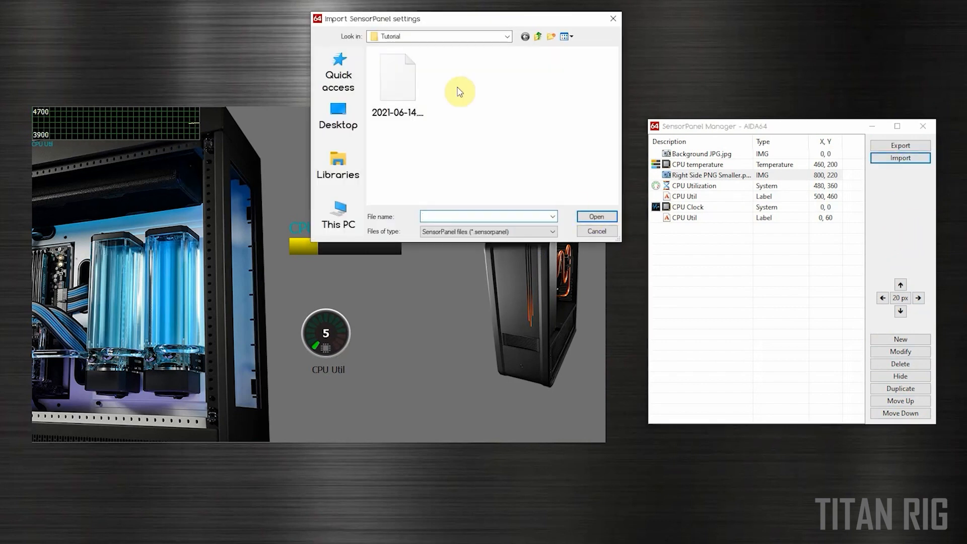
left_click(537, 36)
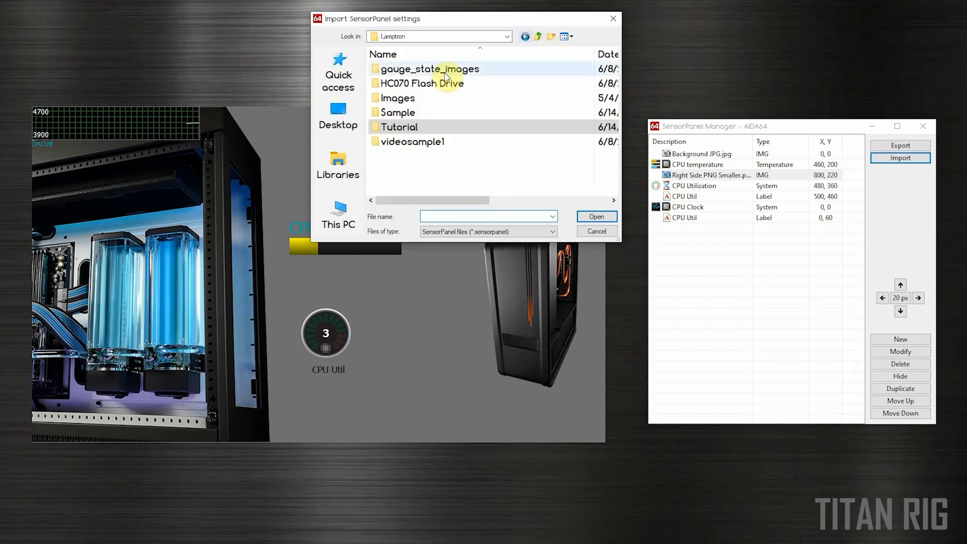
double_click(435, 88)
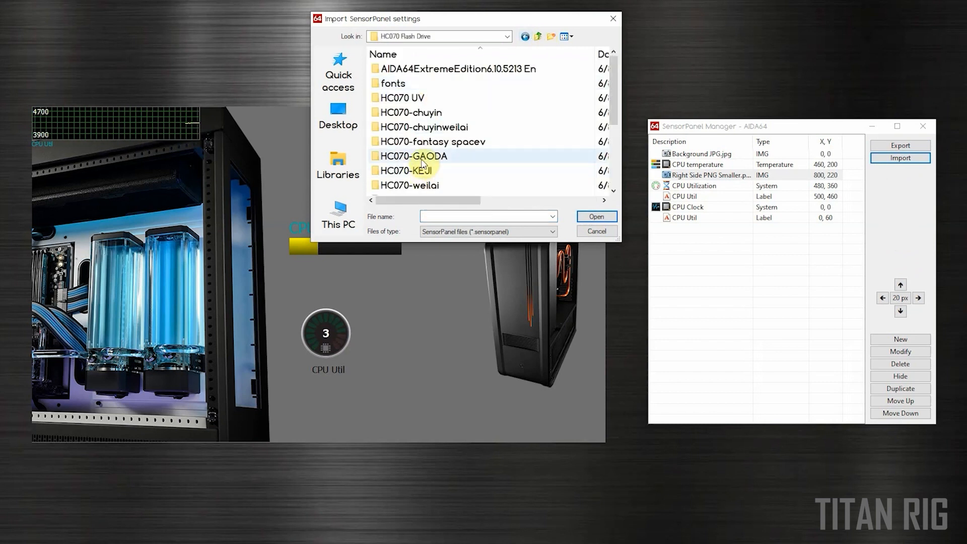
double_click(422, 127)
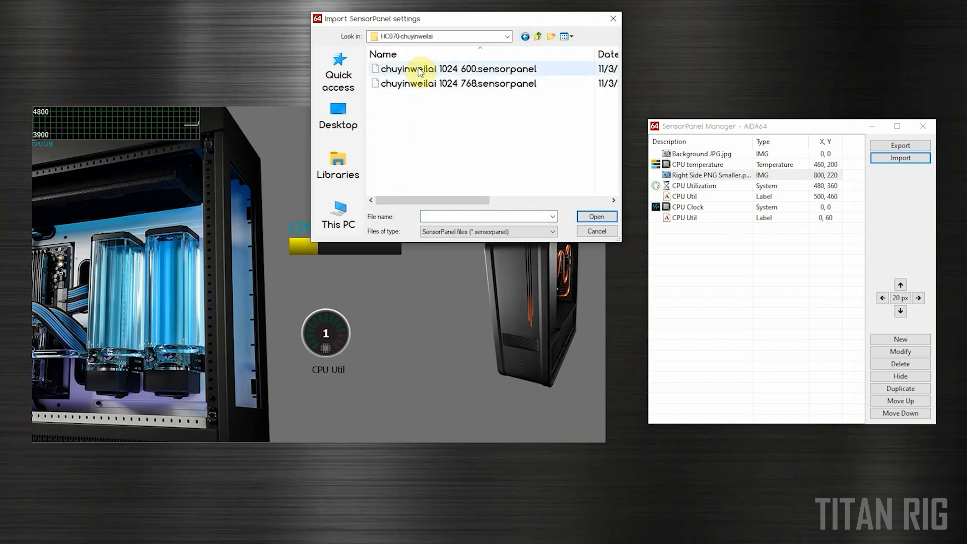
double_click(419, 68)
left_click(502, 271)
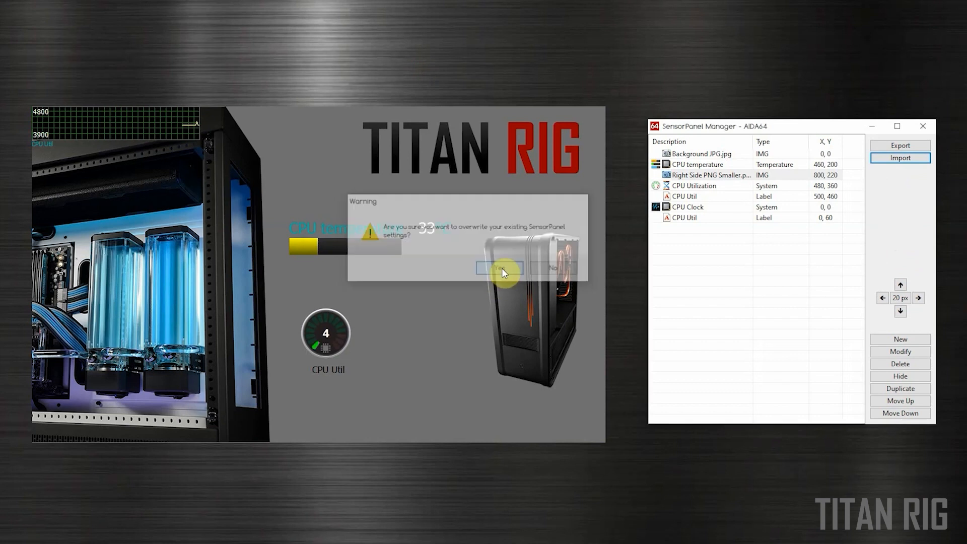